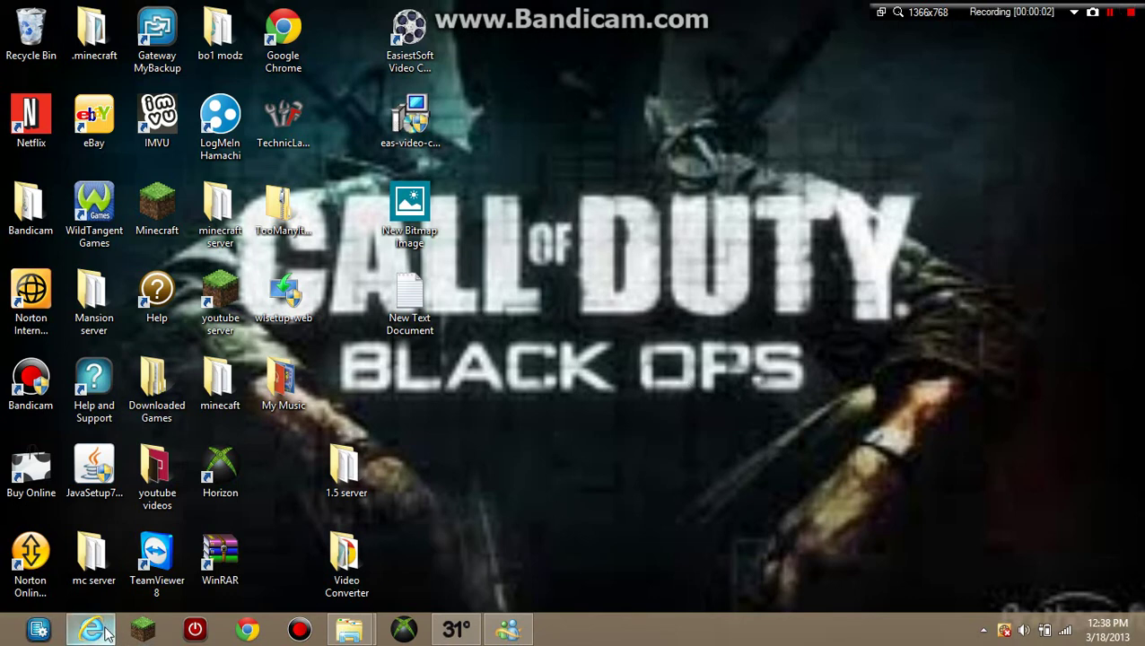
- Shift the outermost column of desktop icons, plus the 1.5 server and Video Converter folders, one column closer to the other icons
{"action": "left_click_drag", "start_coordinate": [410, 296], "coordinate": [346, 384]}
{"action": "left_click_drag", "start_coordinate": [409, 216], "coordinate": [353, 289]}
{"action": "left_click_drag", "start_coordinate": [405, 100], "coordinate": [350, 196]}
{"action": "left_click_drag", "start_coordinate": [396, 57], "coordinate": [345, 90]}
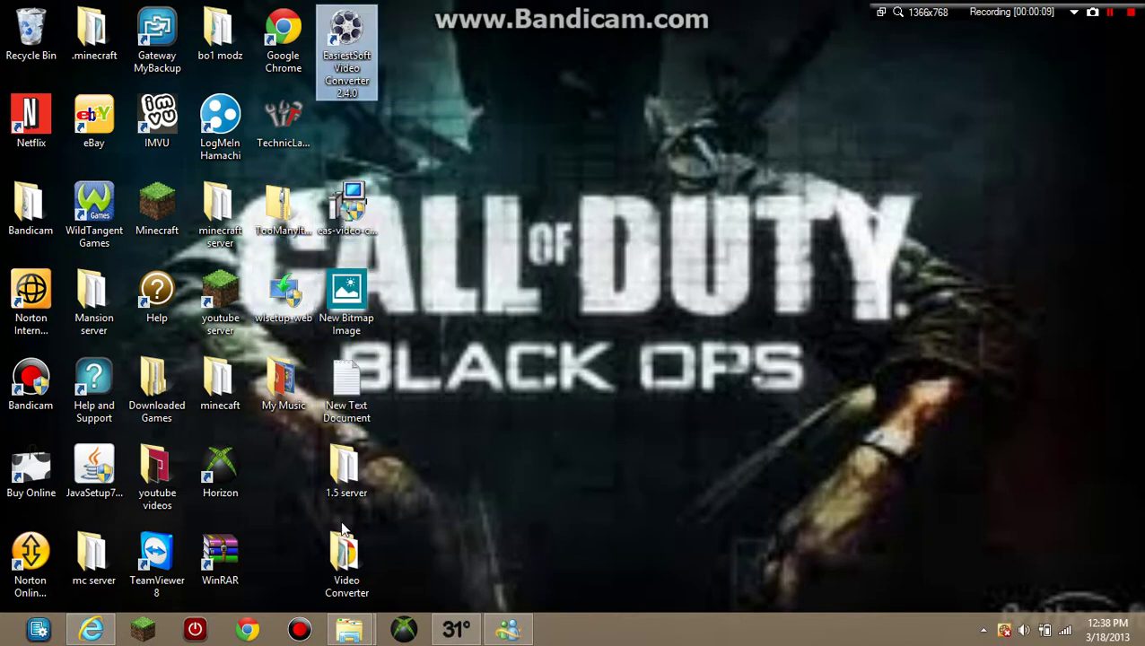
{"action": "left_click_drag", "start_coordinate": [346, 472], "coordinate": [283, 471]}
{"action": "left_click_drag", "start_coordinate": [345, 557], "coordinate": [253, 535]}
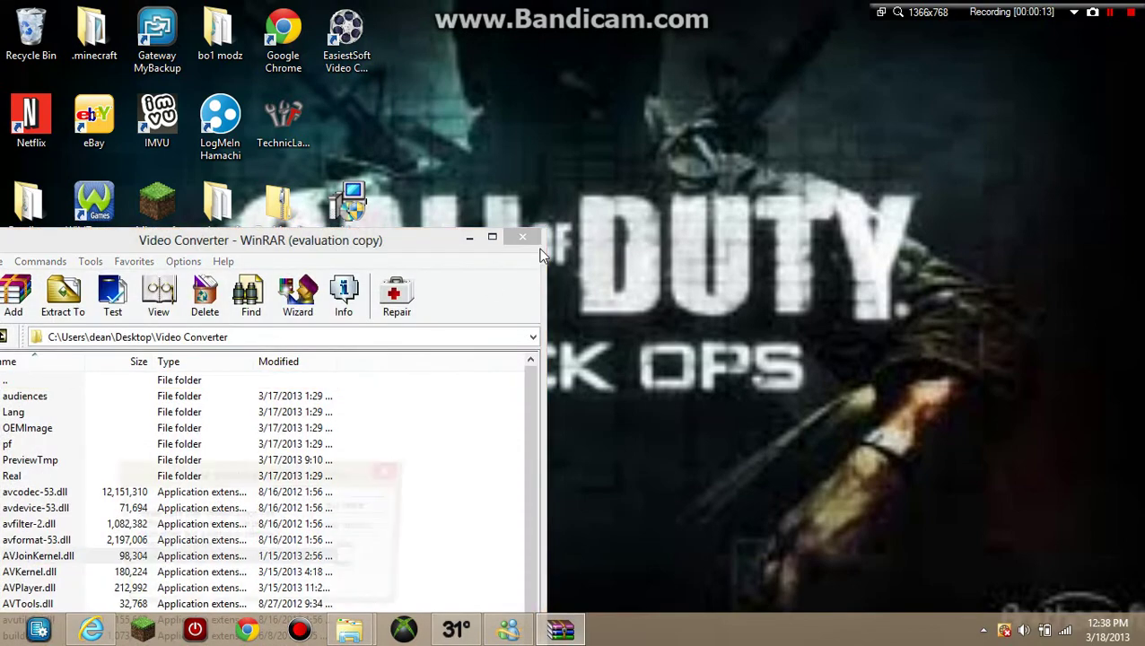
{"action": "left_click", "coordinate": [529, 233]}
{"action": "left_click", "coordinate": [387, 470]}
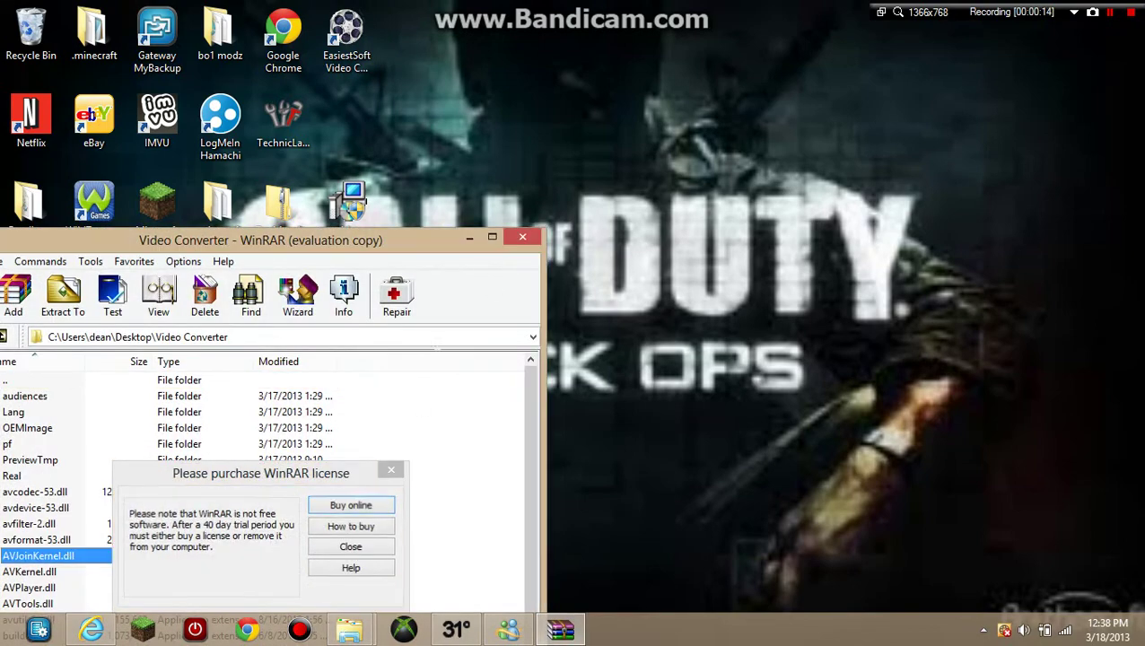
{"action": "left_click", "coordinate": [519, 235]}
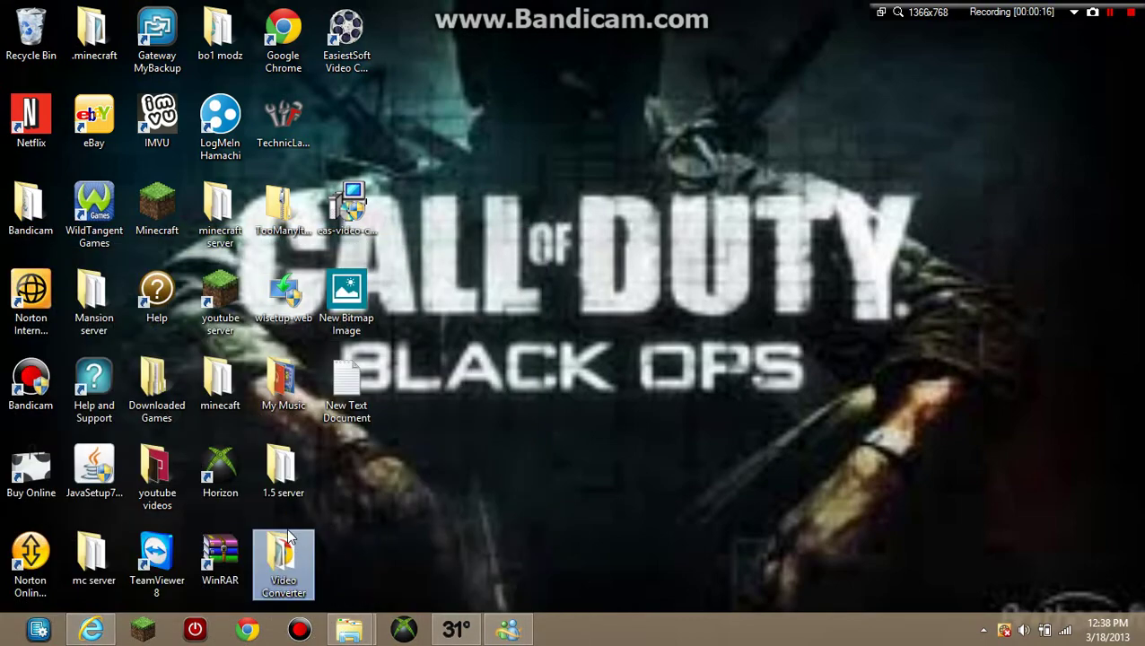
- Switch to Internet Explorer with the Verizon router page and maximize its window
{"action": "left_click", "coordinate": [90, 628]}
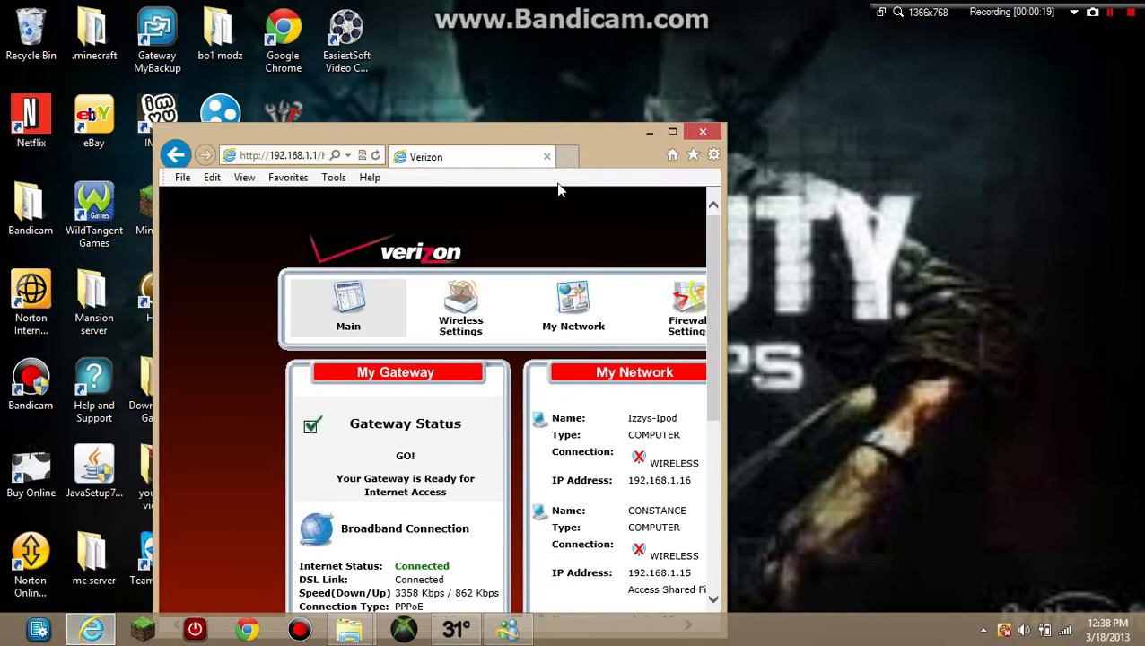
{"action": "left_click_drag", "start_coordinate": [628, 151], "coordinate": [12, 85]}
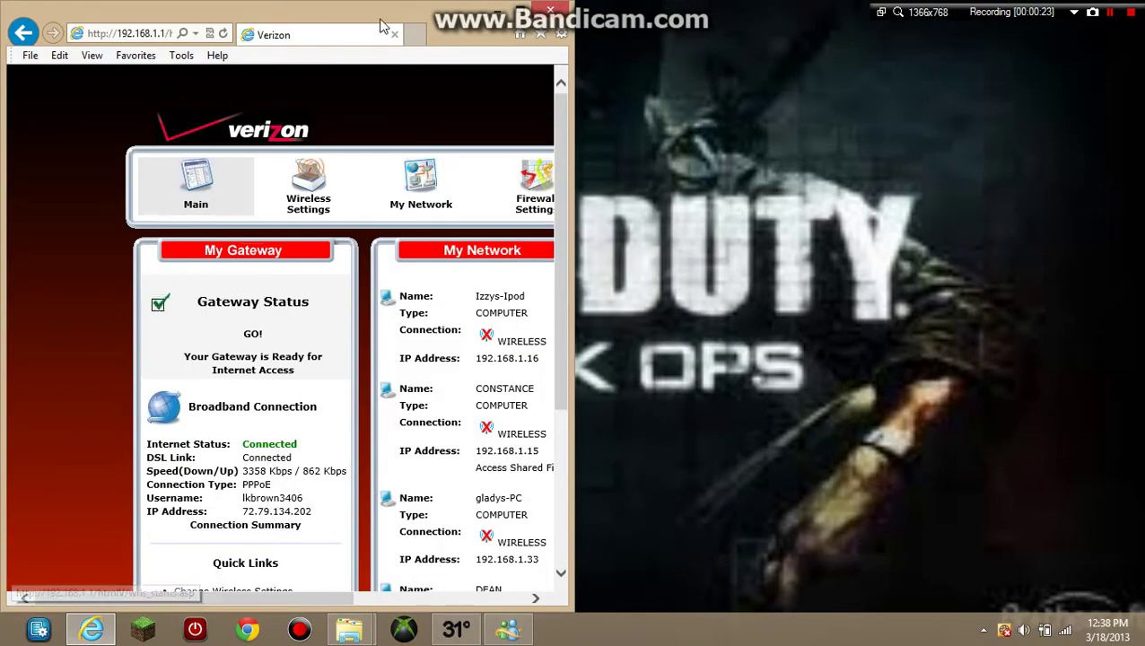
{"action": "left_click_drag", "start_coordinate": [464, 35], "coordinate": [2, 95]}
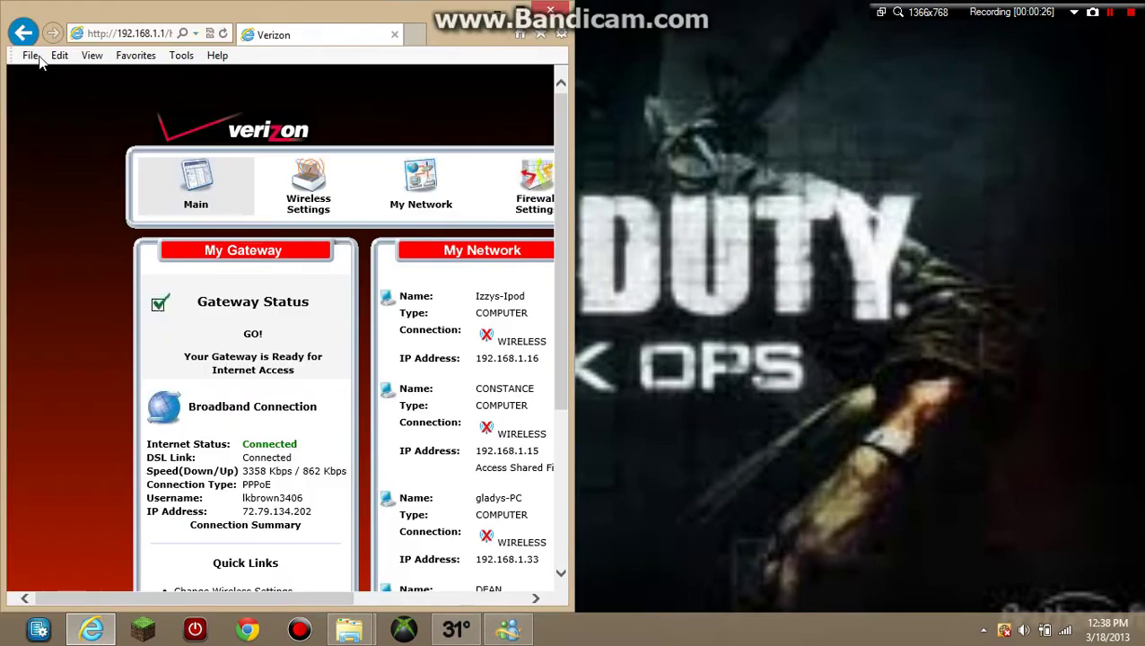
{"action": "left_click", "coordinate": [521, 9]}
- Load the router's administration page at 192.168.1.1
{"action": "scroll", "coordinate": [450, 396], "scroll_direction": "down", "scroll_amount": 3}
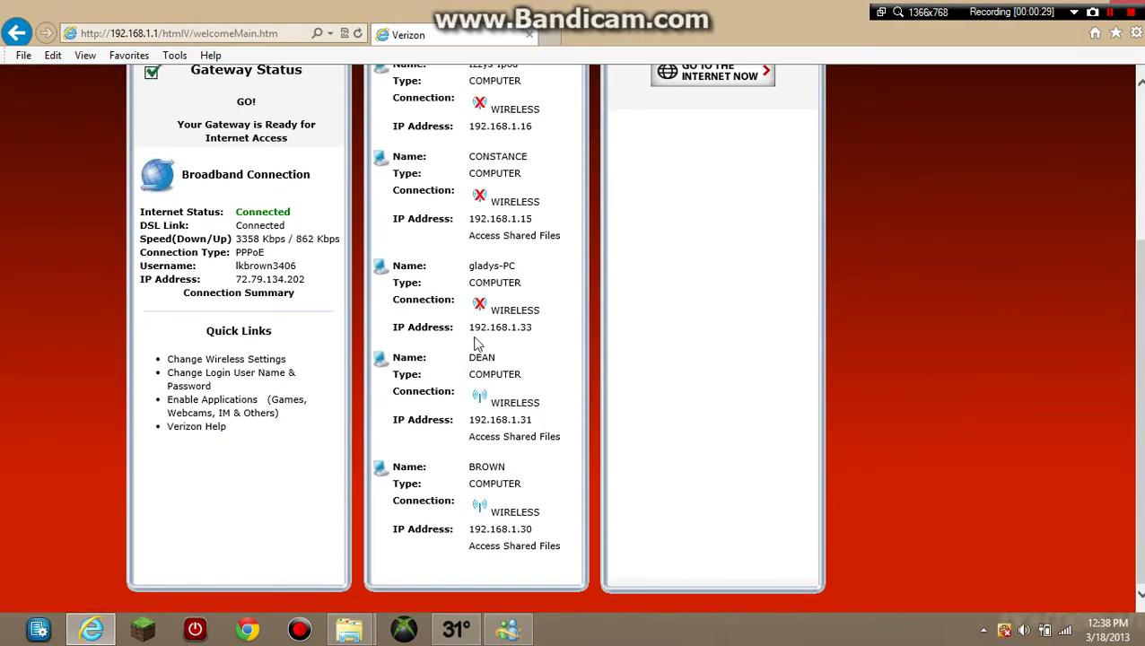
{"action": "scroll", "coordinate": [476, 343], "scroll_direction": "up", "scroll_amount": 3}
{"action": "left_click", "coordinate": [203, 33]}
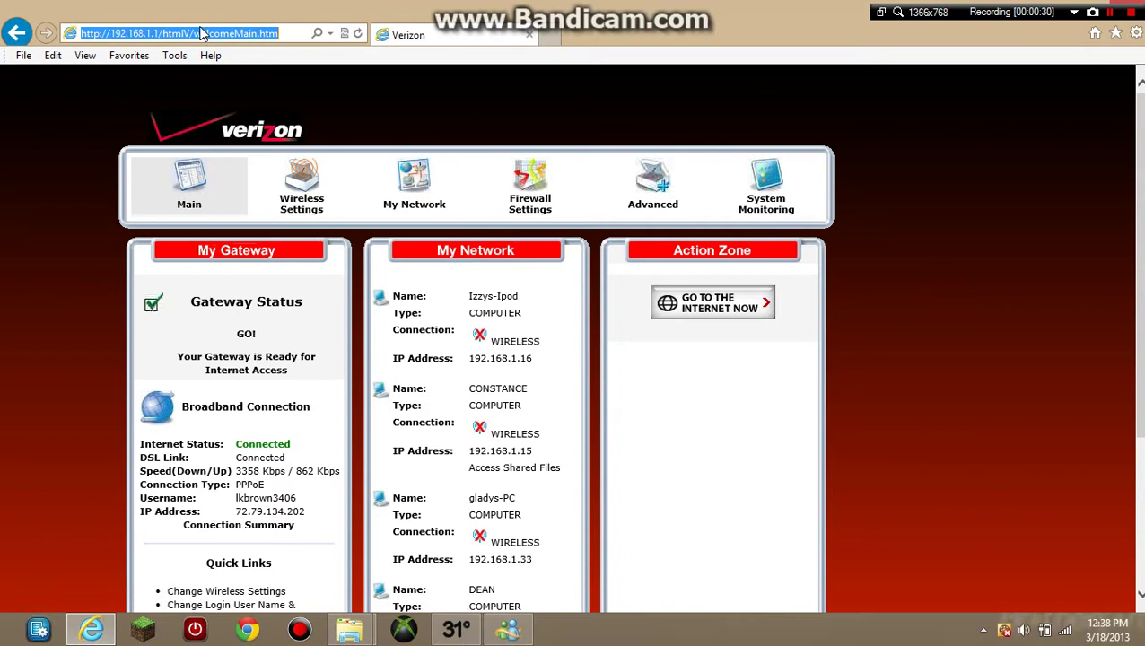
{"action": "type", "text": "19"}
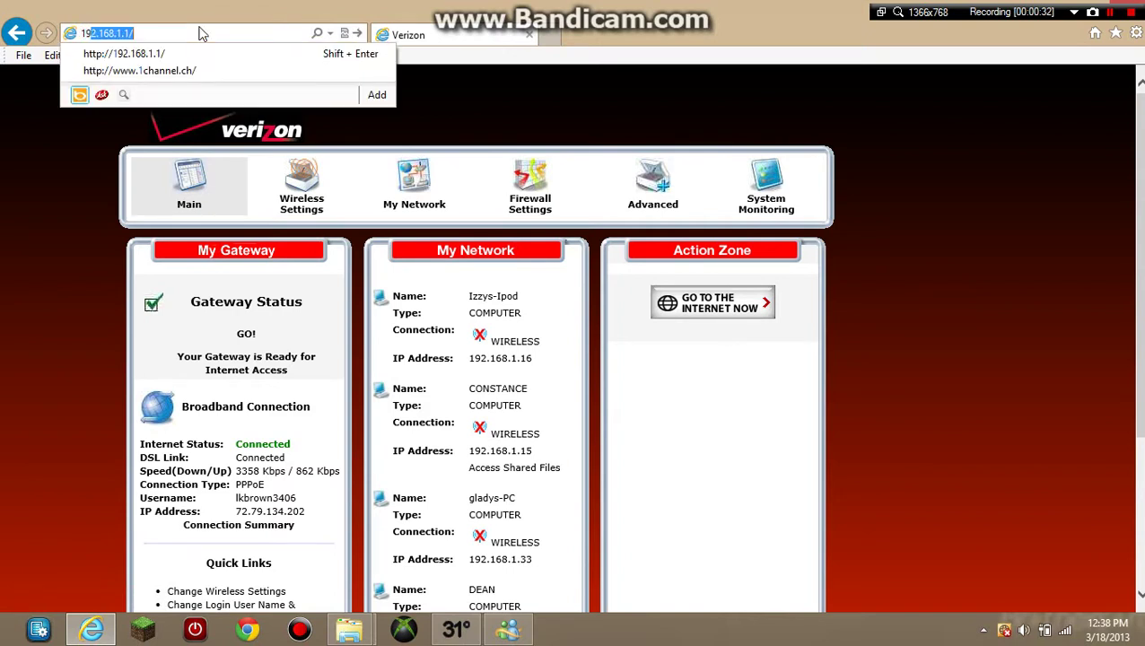
{"action": "type", "text": "2.16"}
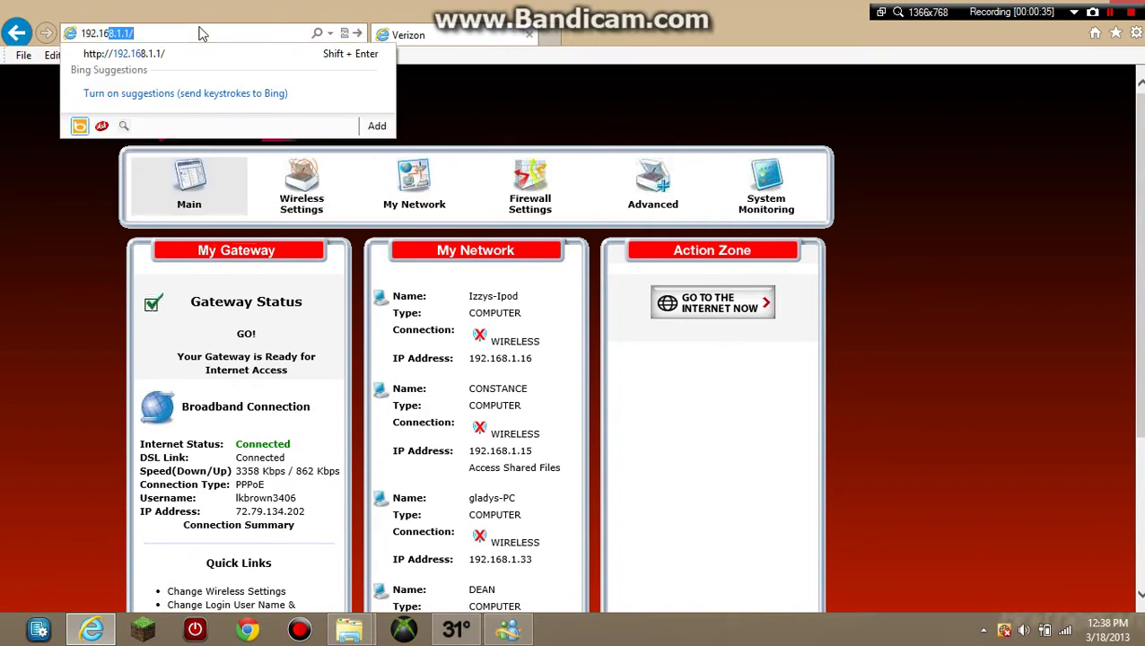
{"action": "type", "text": "8.1.1"}
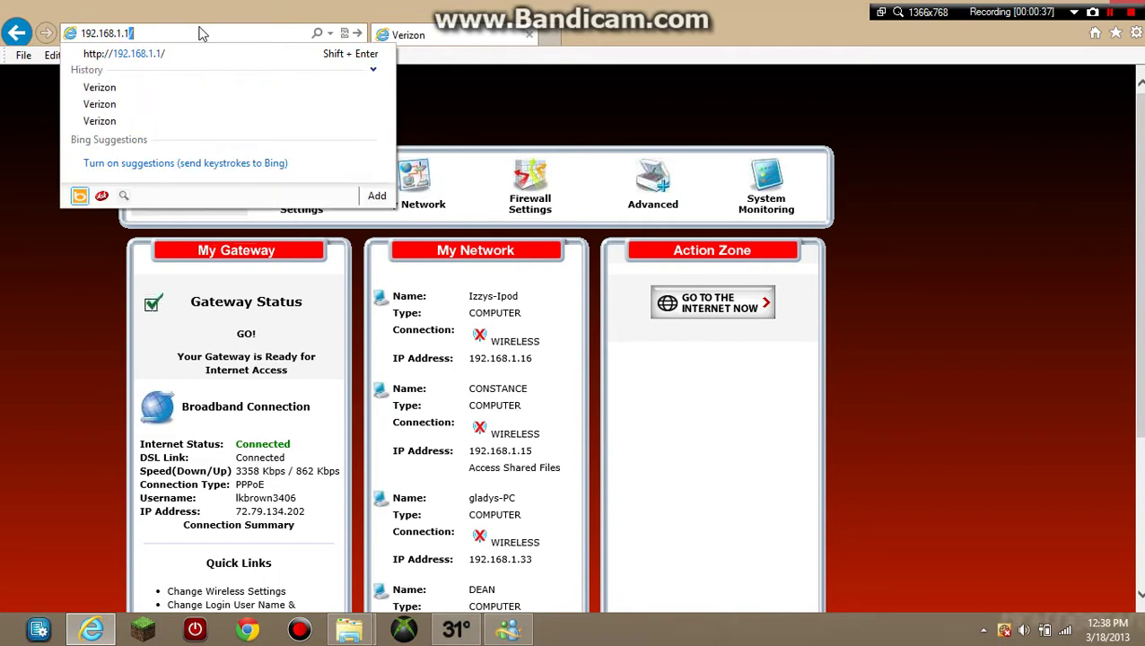
{"action": "key", "text": "Return"}
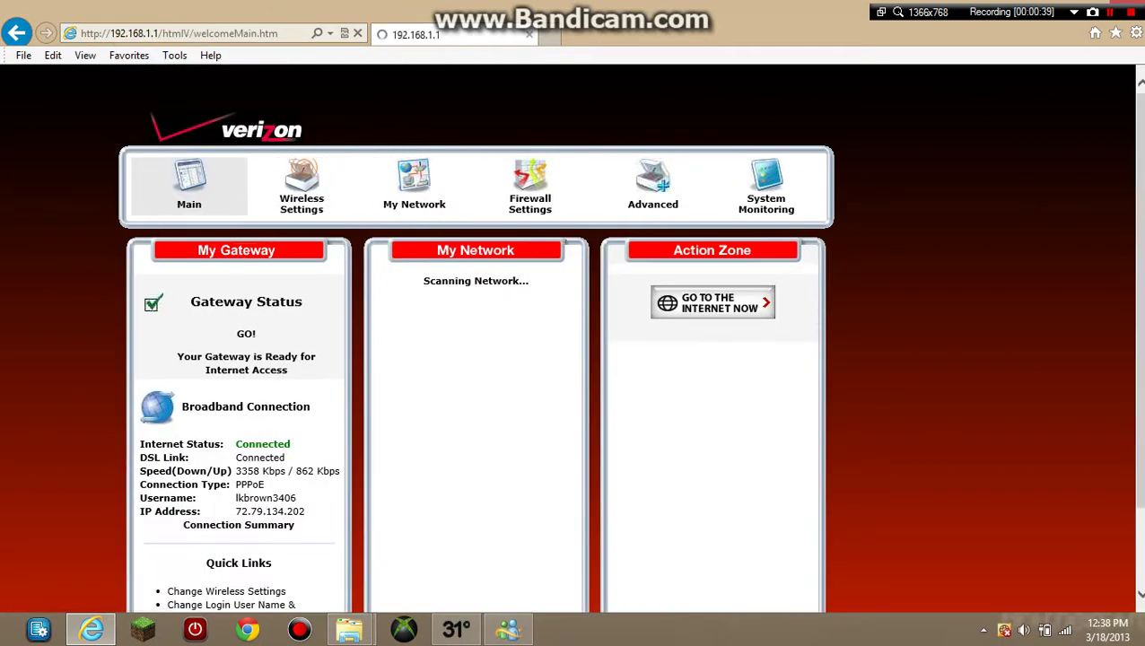
- Open the port forwarding settings by enabling an application for the online computer at 192.168.1.31 in the network device list
{"action": "scroll", "coordinate": [637, 331], "scroll_direction": "down", "scroll_amount": 1}
{"action": "scroll", "coordinate": [628, 323], "scroll_direction": "down", "scroll_amount": 2}
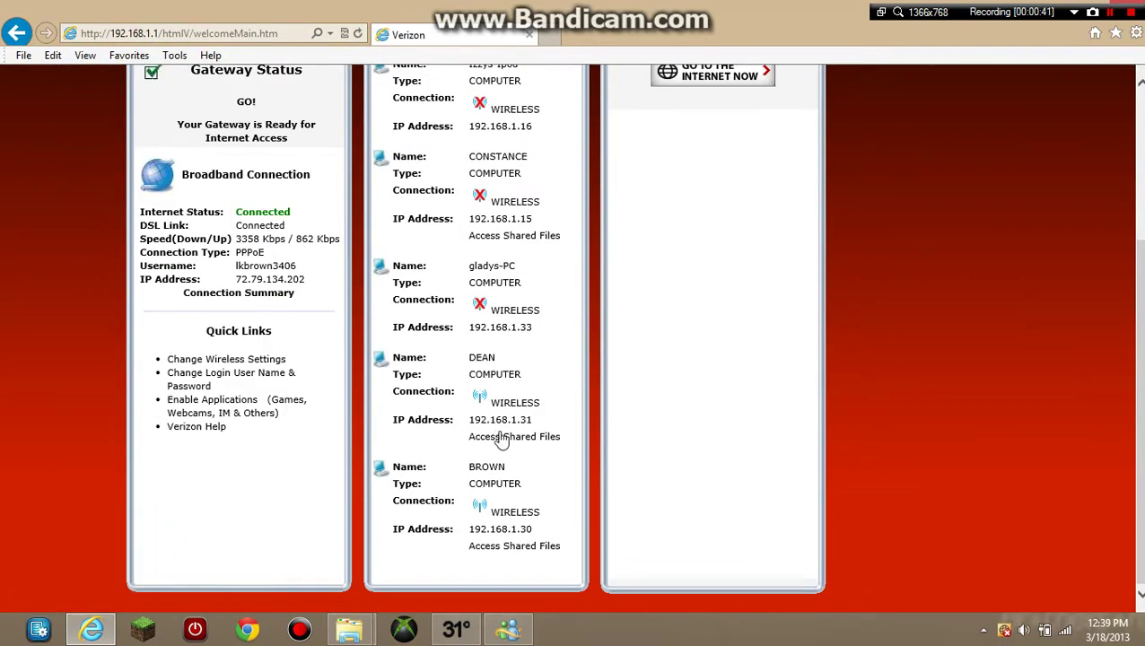
{"action": "scroll", "coordinate": [483, 404], "scroll_direction": "up", "scroll_amount": 3}
{"action": "left_click", "coordinate": [404, 190]}
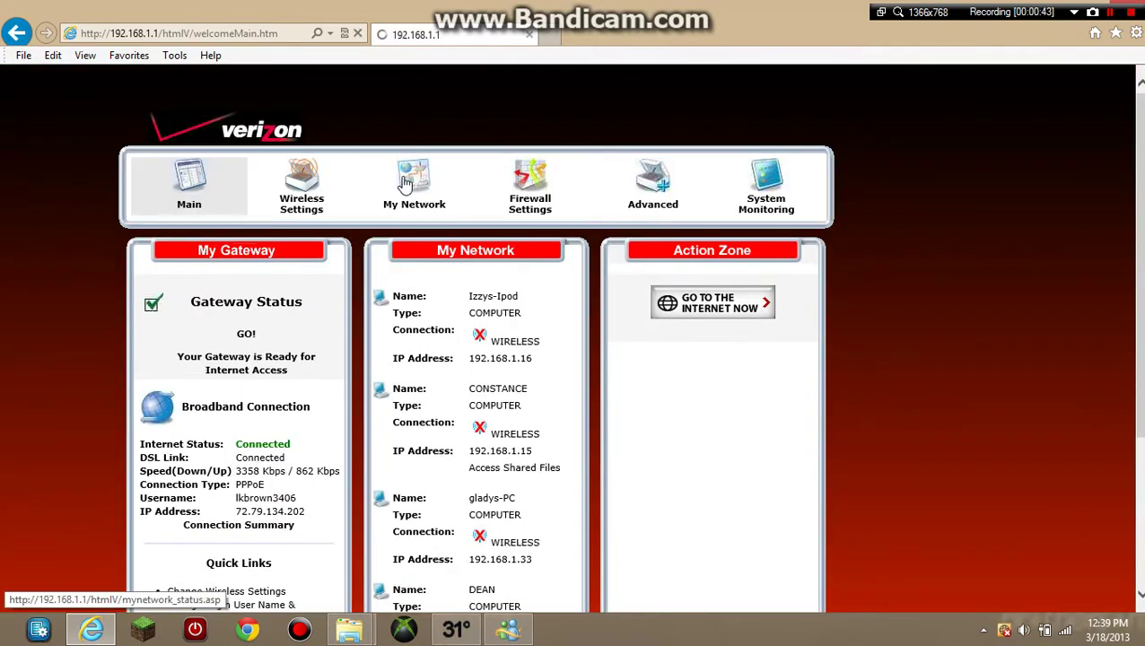
{"action": "scroll", "coordinate": [557, 341], "scroll_direction": "down", "scroll_amount": 5}
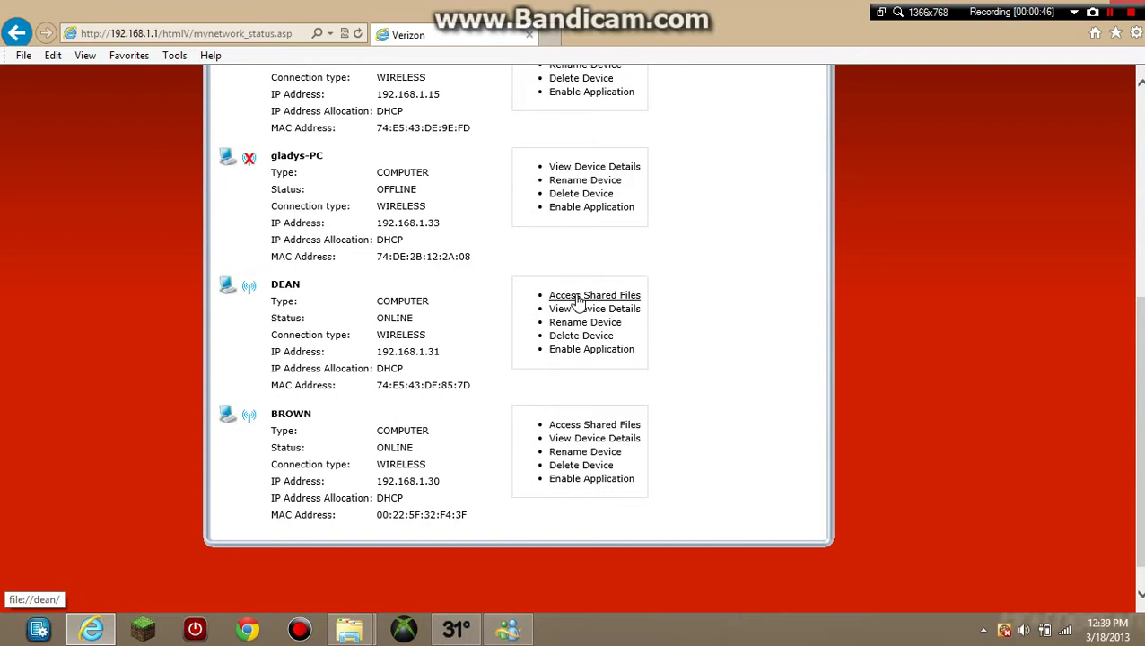
{"action": "left_click", "coordinate": [597, 350]}
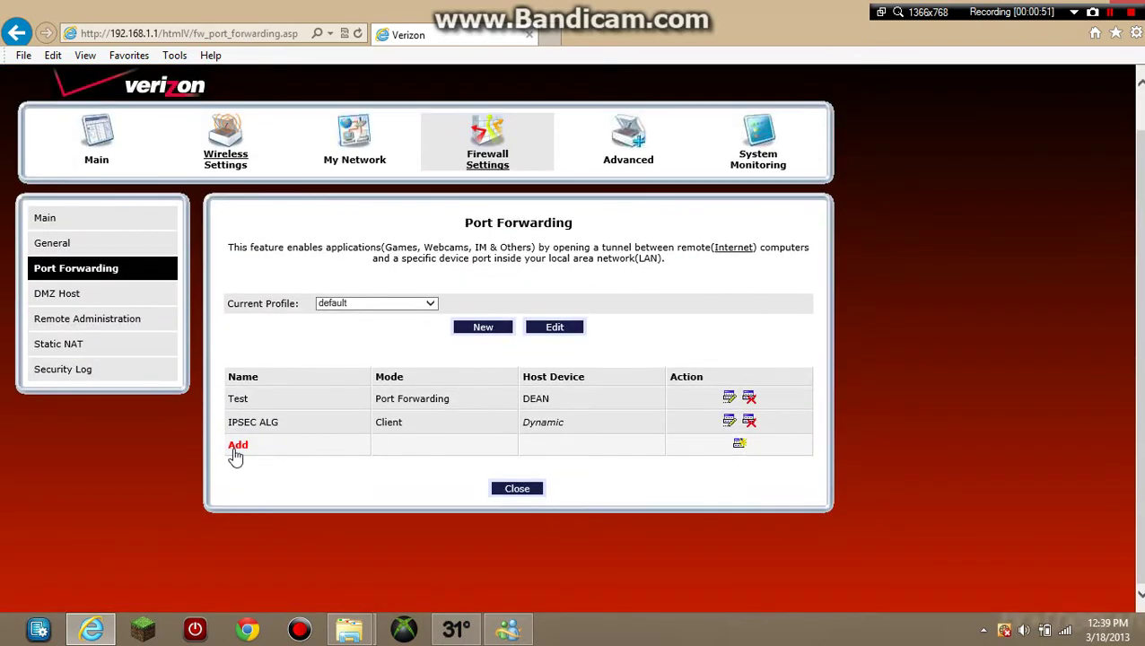
- Begin a custom service for a new port forwarding rule, with global start, global end and base host ports all 2000
{"action": "left_click", "coordinate": [236, 453]}
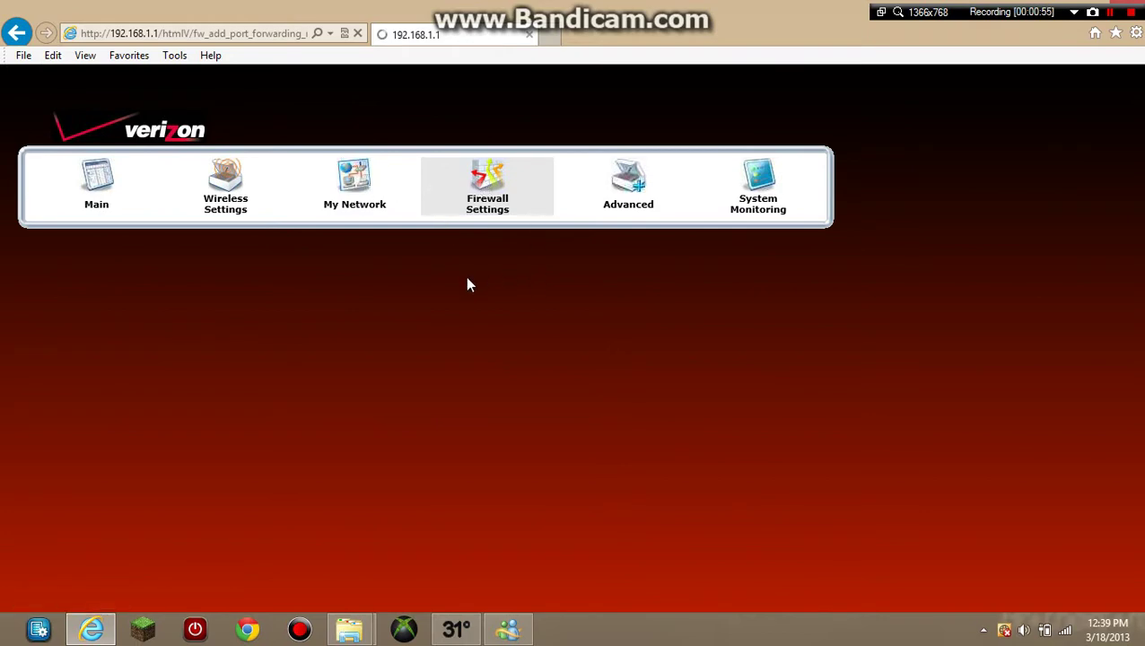
{"action": "scroll", "coordinate": [471, 260], "scroll_direction": "down", "scroll_amount": 1}
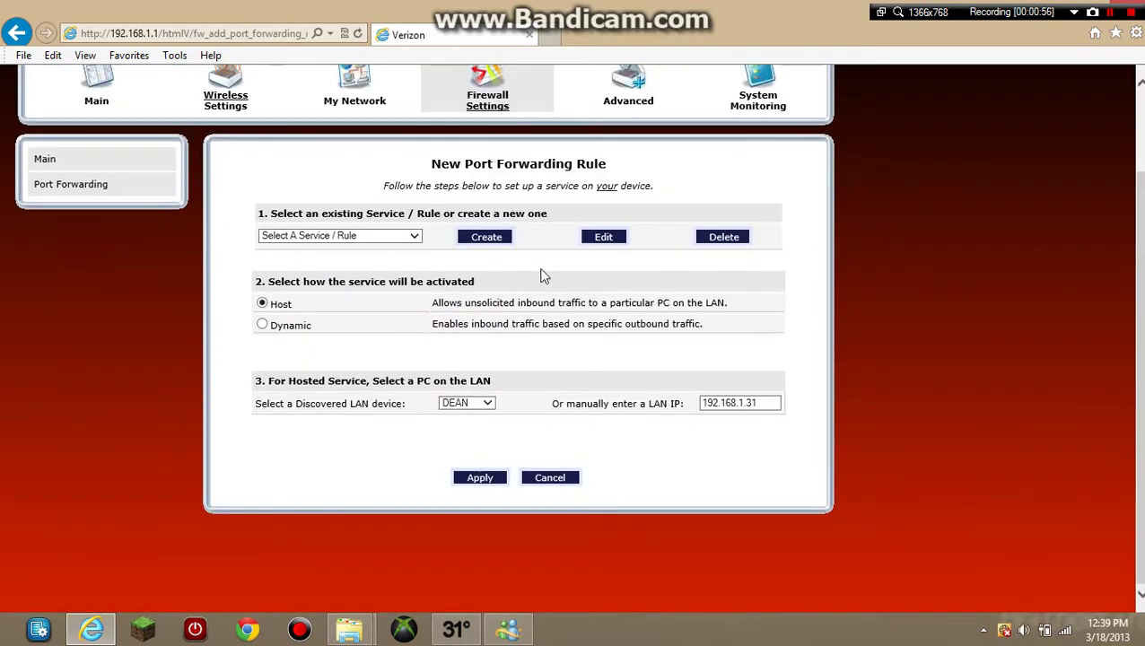
{"action": "left_click", "coordinate": [485, 237]}
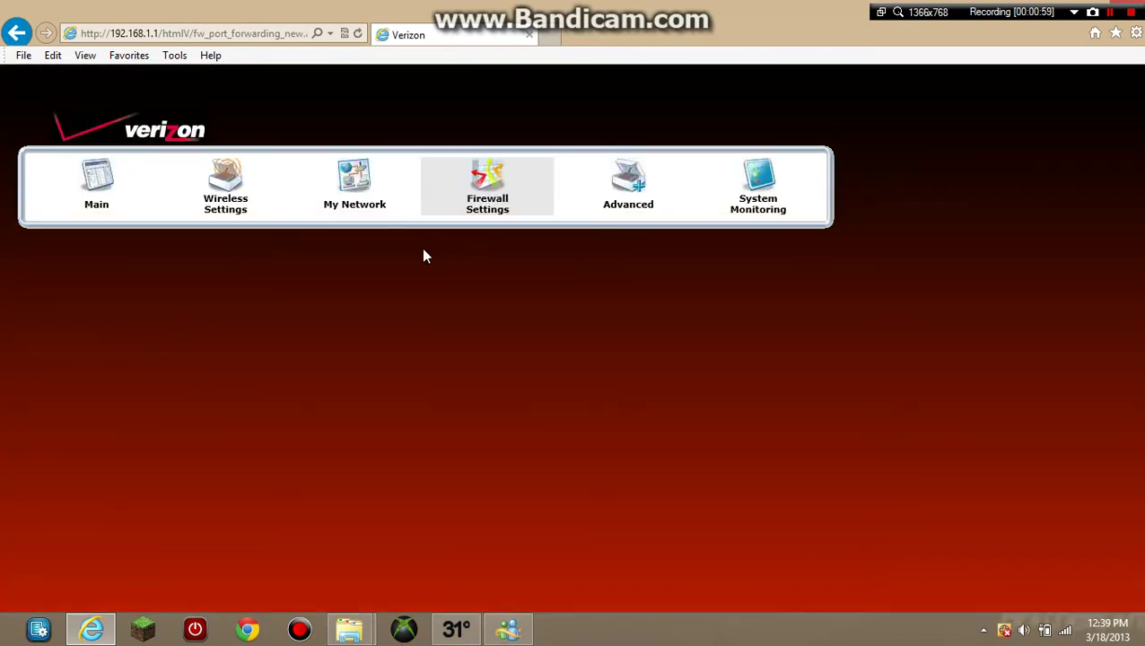
{"action": "scroll", "coordinate": [418, 256], "scroll_direction": "down", "scroll_amount": 1}
{"action": "left_click", "coordinate": [365, 420]}
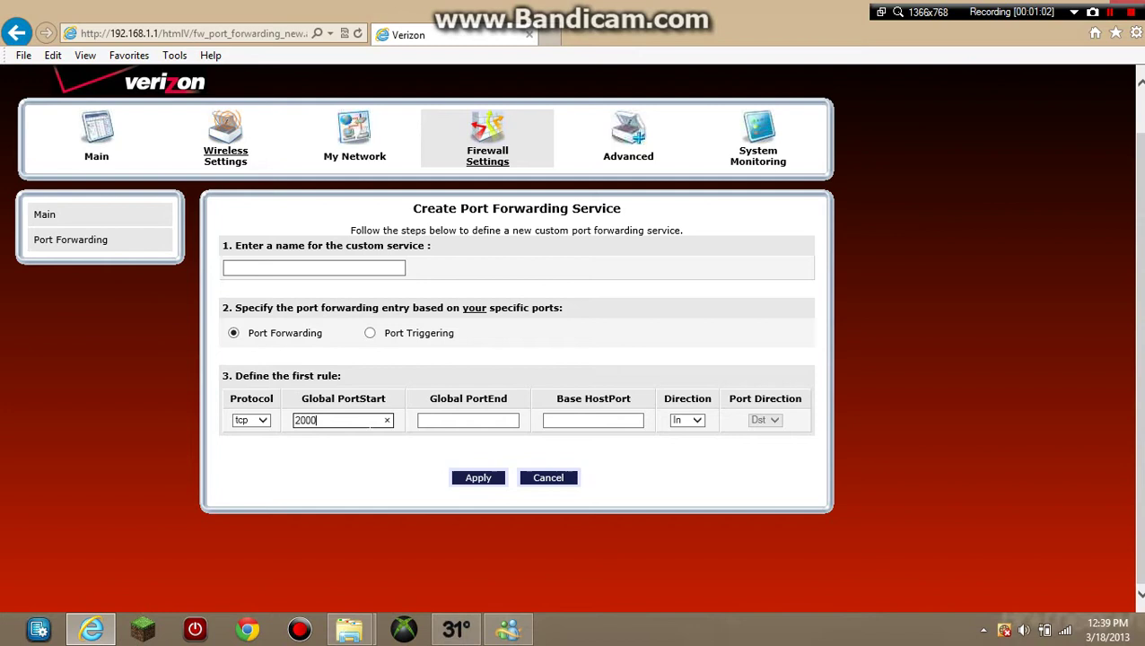
{"action": "key", "text": "Tab"}
{"action": "type", "text": "2"}
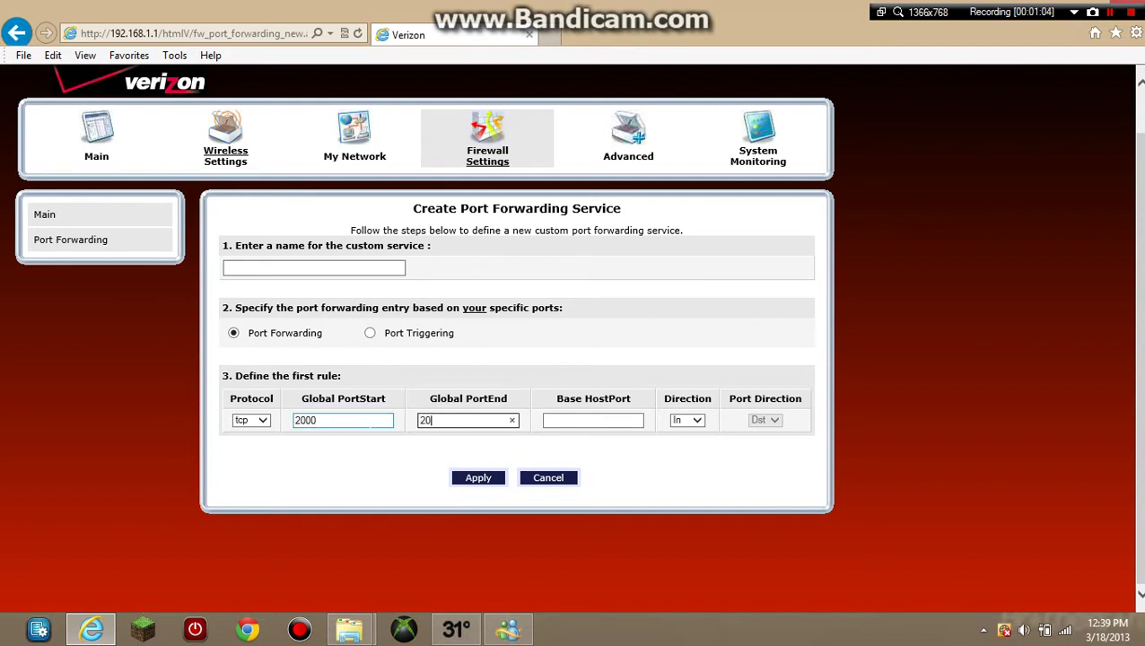
{"action": "key", "text": "Tab"}
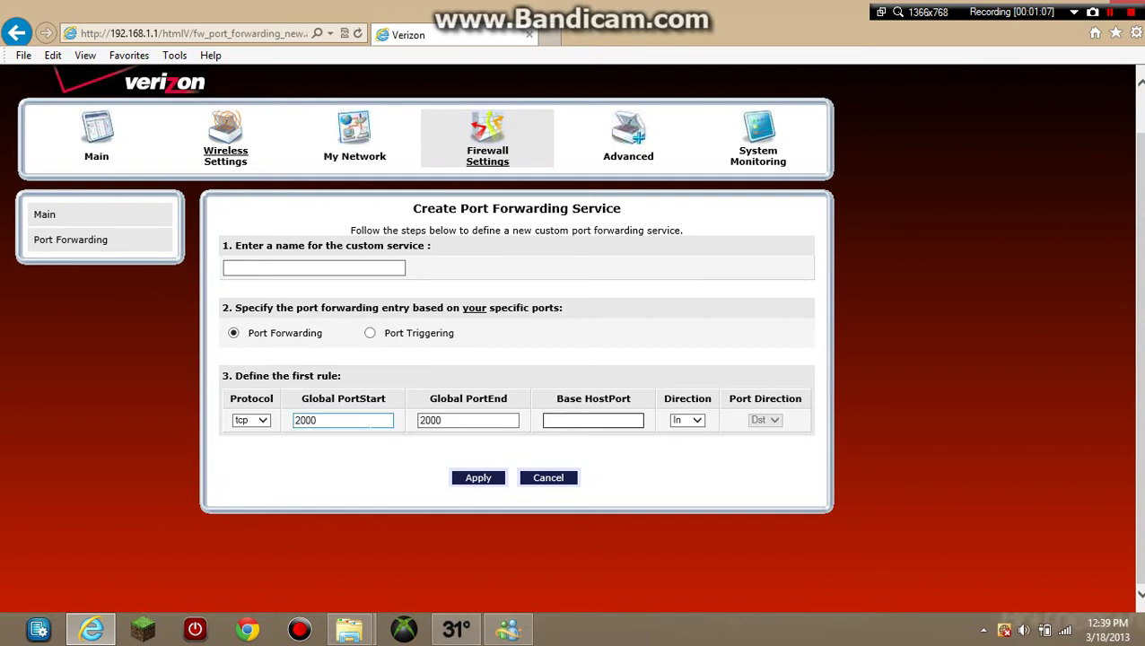
- Try the service name Youtube, then change it to Youtube.com
{"action": "left_click", "coordinate": [363, 270]}
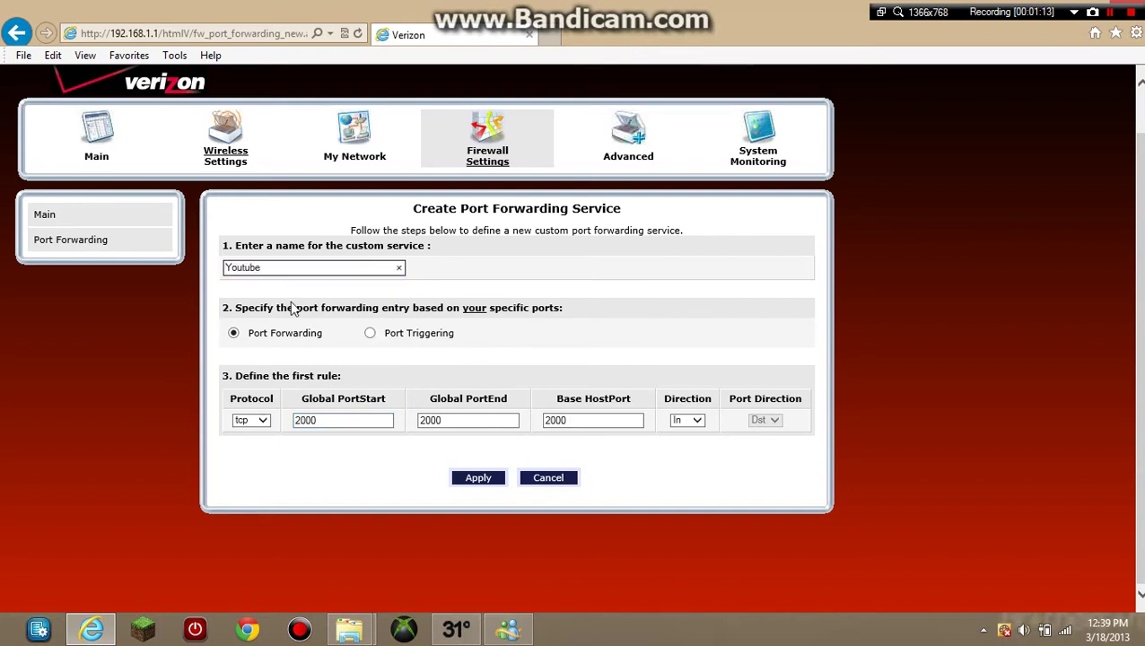
{"action": "key", "text": "Return"}
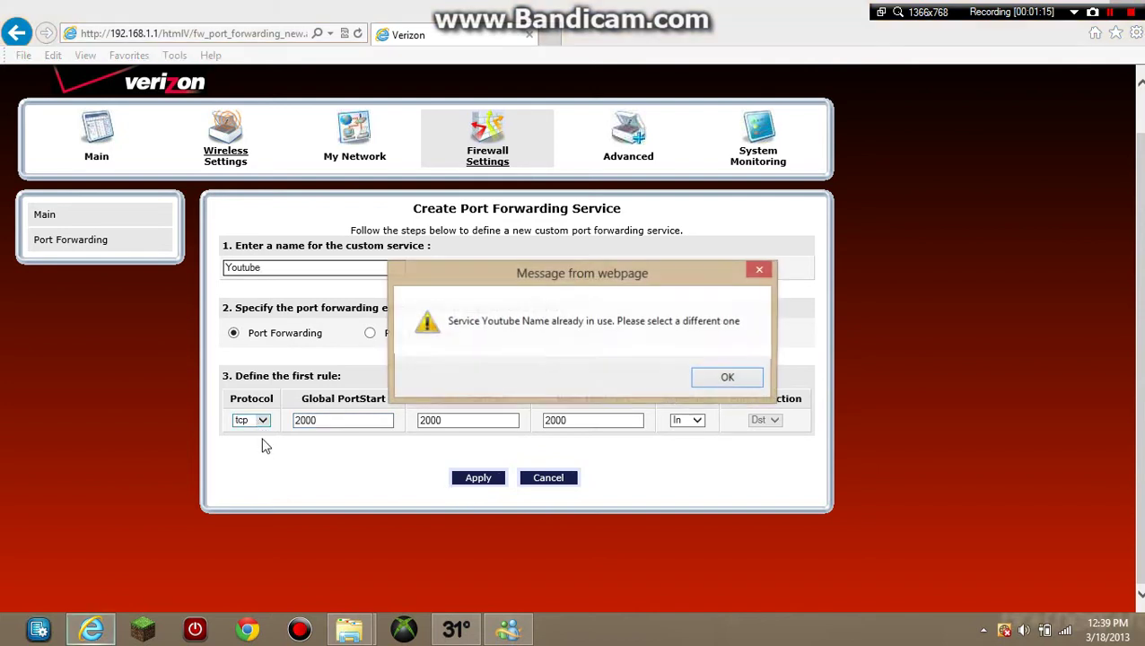
{"action": "left_click", "coordinate": [758, 270]}
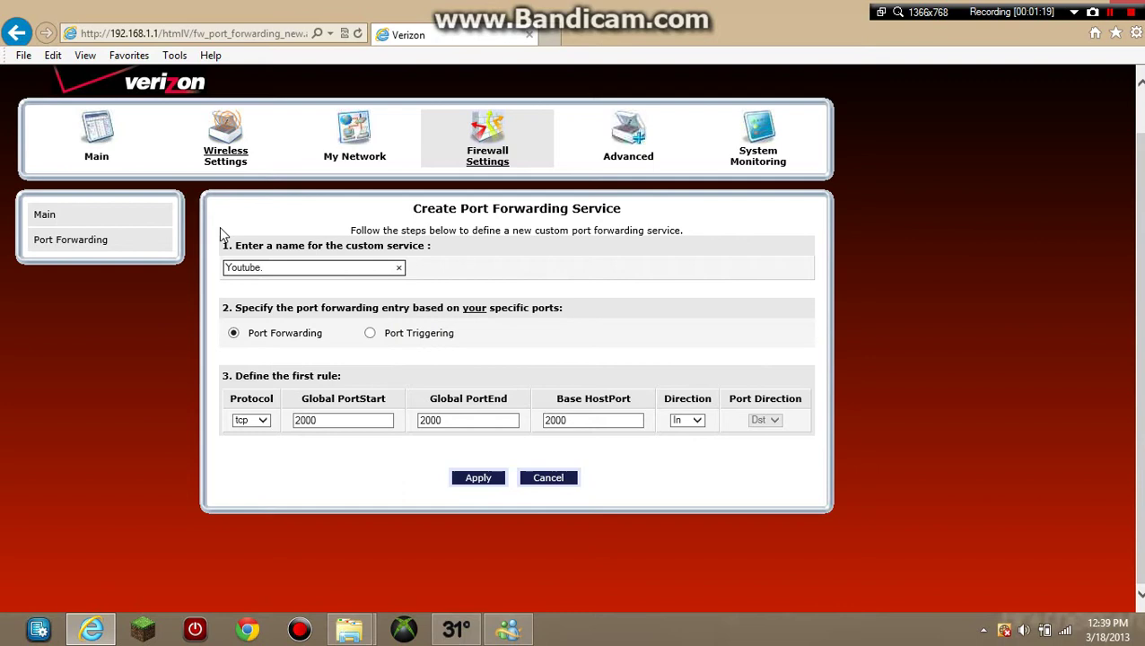
{"action": "type", "text": ".com"}
- Set the custom service's protocol to both, apply it, and close the service details
{"action": "scroll", "coordinate": [288, 455], "scroll_direction": "up", "scroll_amount": 1}
{"action": "left_click", "coordinate": [262, 467]}
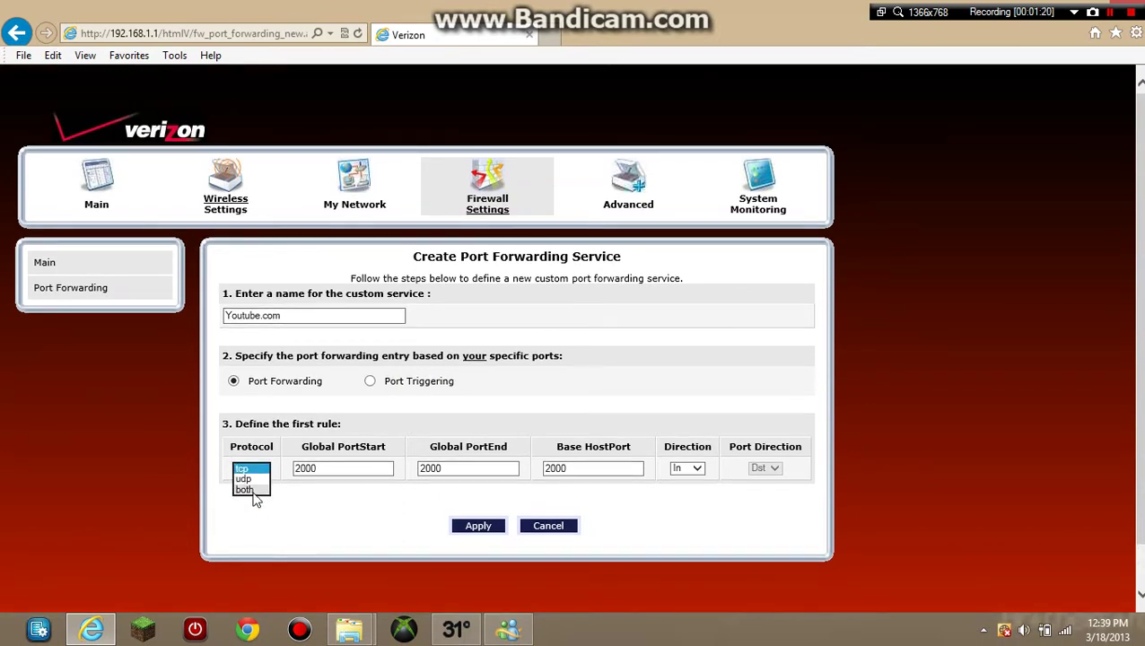
{"action": "left_click", "coordinate": [250, 501]}
{"action": "left_click", "coordinate": [481, 526]}
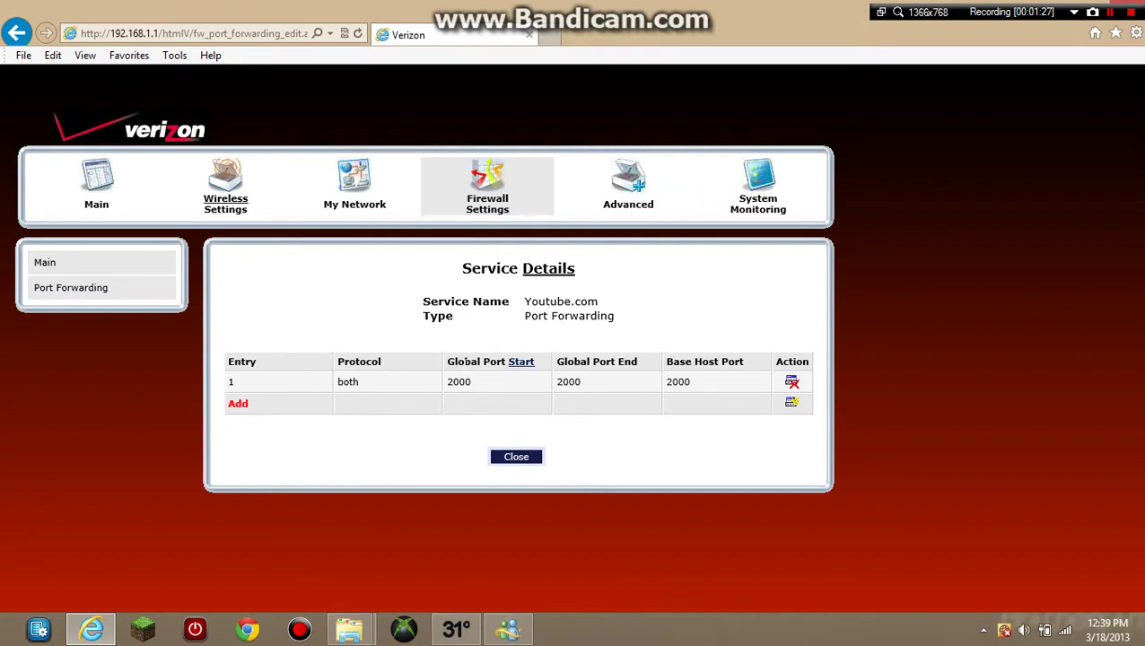
{"action": "left_click", "coordinate": [526, 457]}
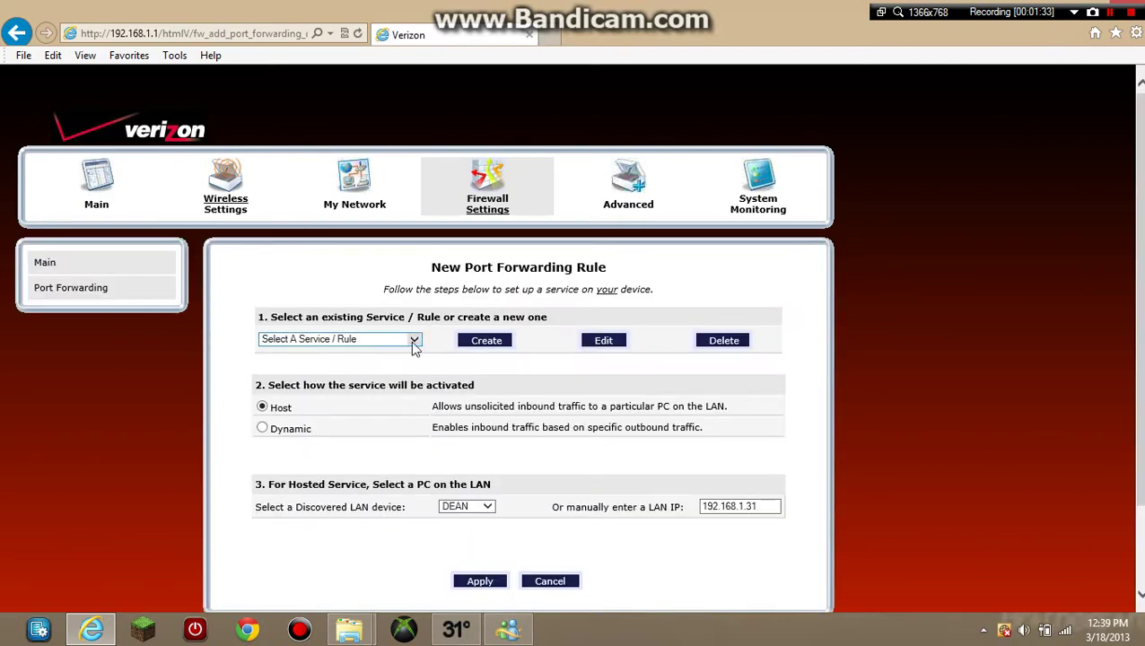
- Select the Youtube.com service for the new port forwarding rule and apply it to the host at 192.168.1.31
{"action": "left_click", "coordinate": [414, 340]}
{"action": "scroll", "coordinate": [405, 429], "scroll_direction": "down", "scroll_amount": 15}
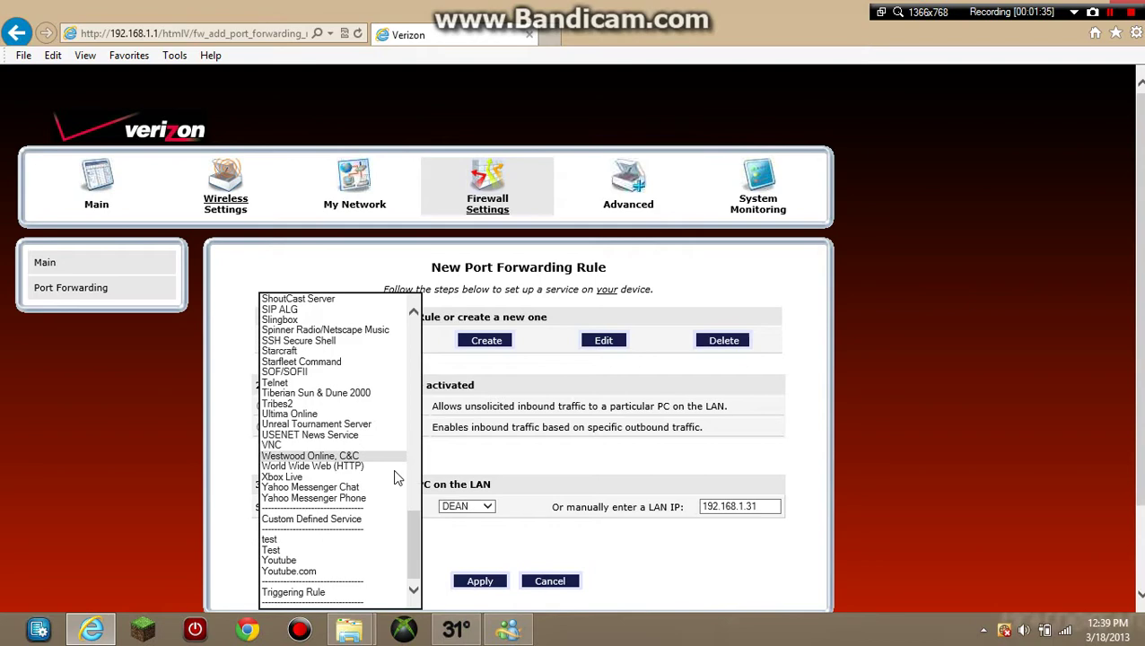
{"action": "left_click", "coordinate": [301, 572]}
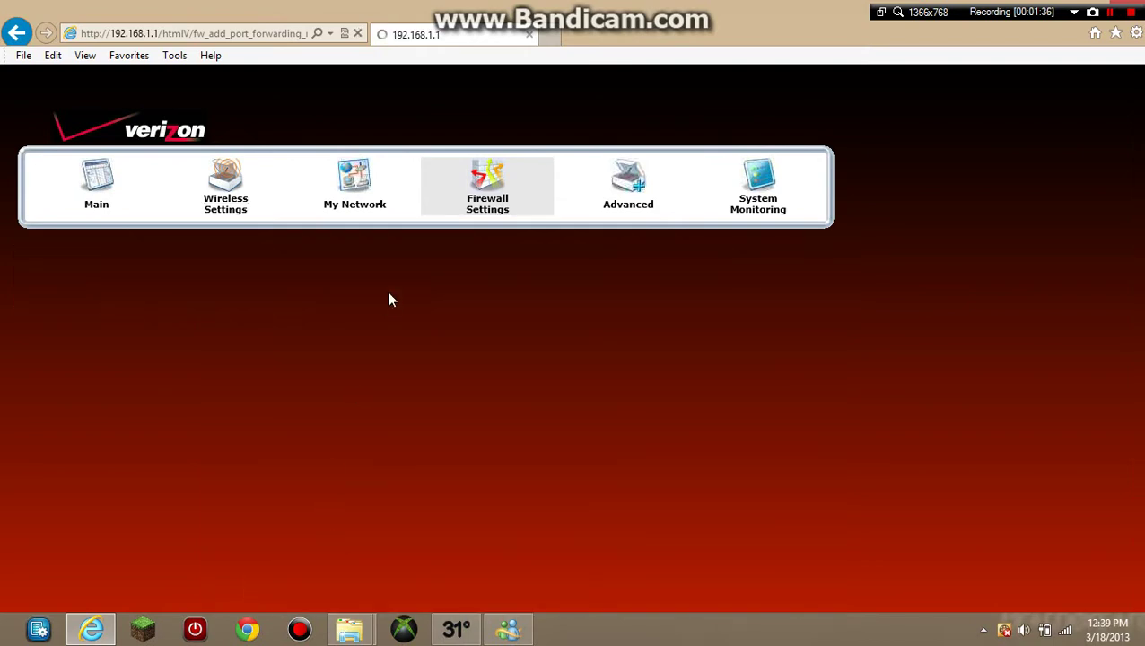
{"action": "scroll", "coordinate": [464, 365], "scroll_direction": "down", "scroll_amount": 2}
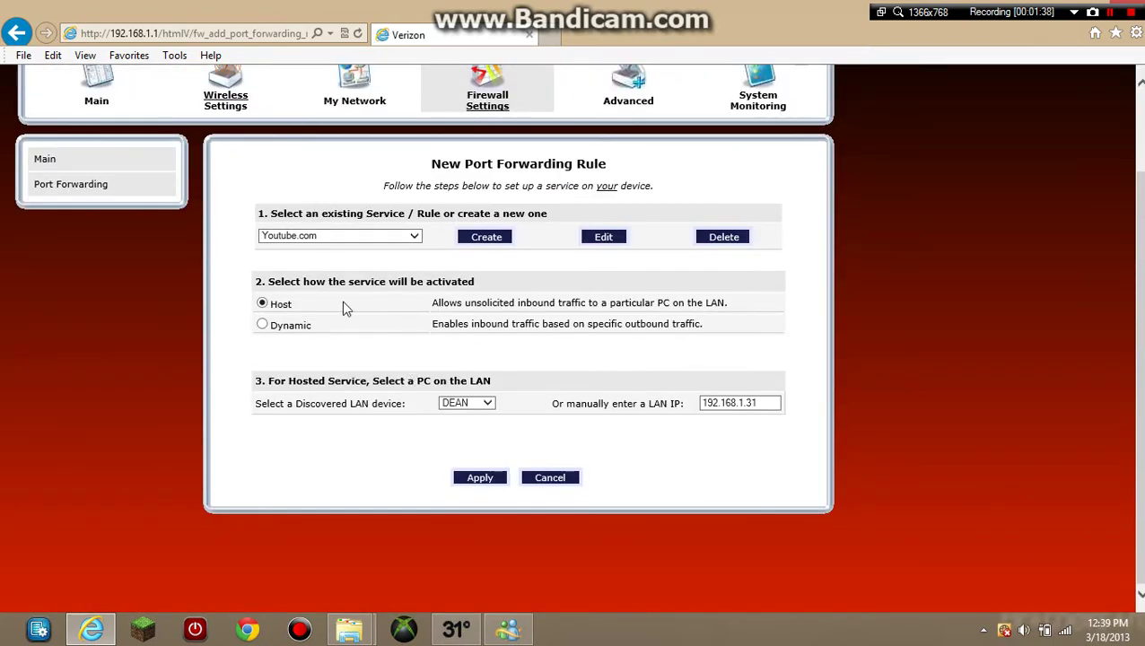
{"action": "left_click", "coordinate": [481, 478]}
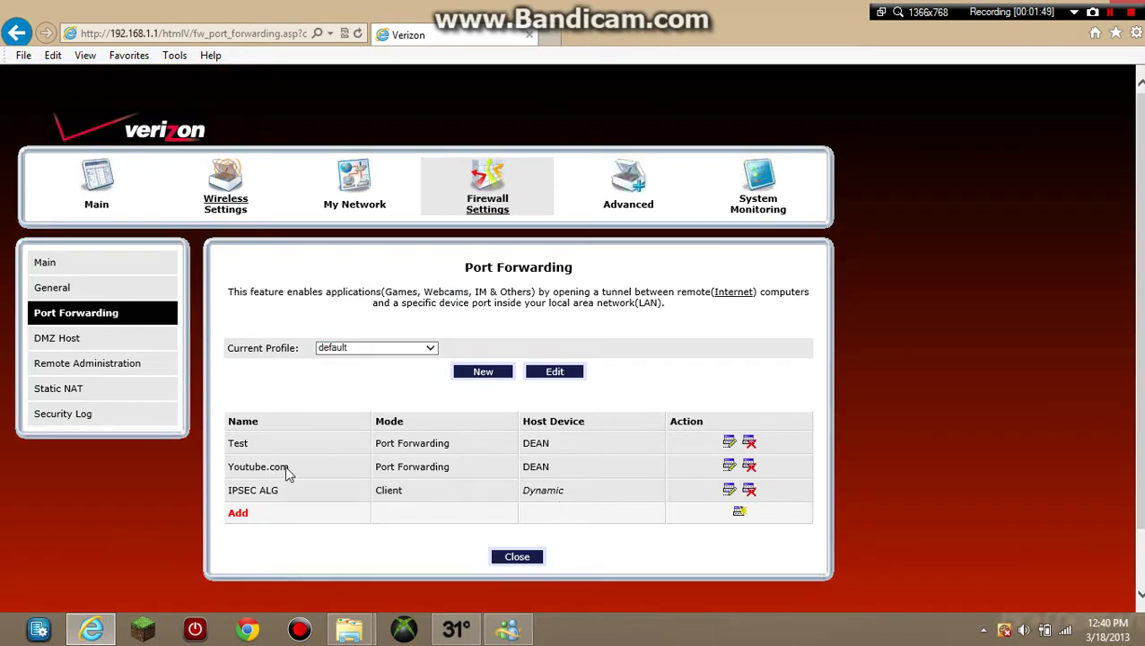
- Open the minecraft.net website in a second browser tab
{"action": "left_click_drag", "start_coordinate": [286, 466], "coordinate": [262, 472]}
{"action": "left_click", "coordinate": [353, 550]}
{"action": "left_click_drag", "start_coordinate": [715, 17], "coordinate": [574, 3]}
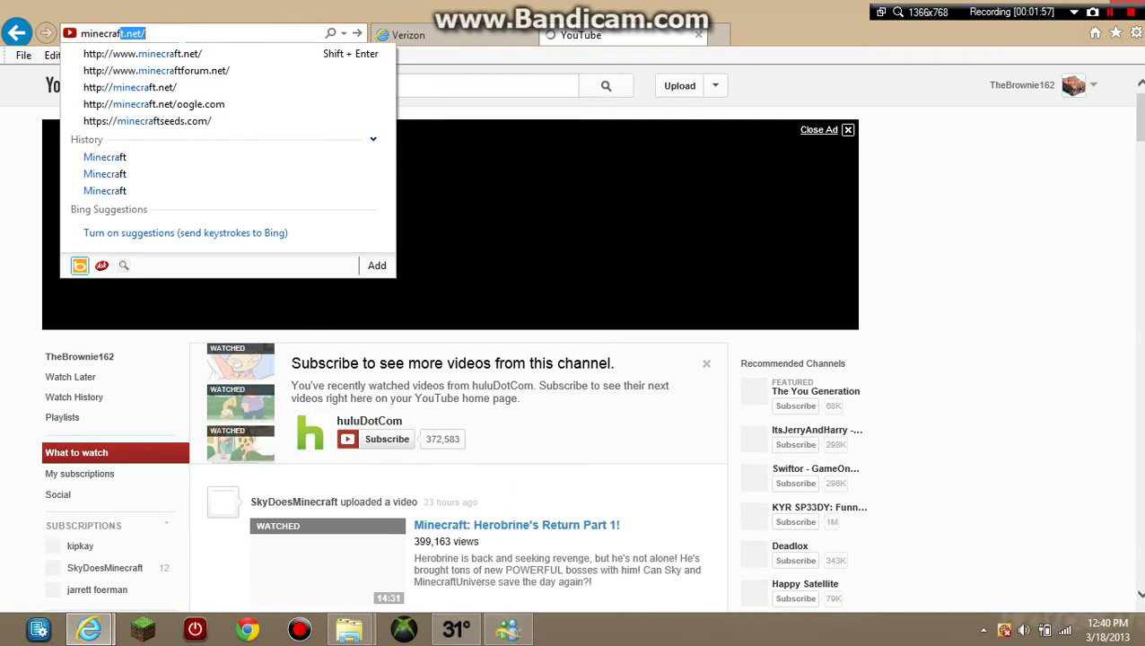
{"action": "type", "text": "t"}
{"action": "key", "text": "Return"}
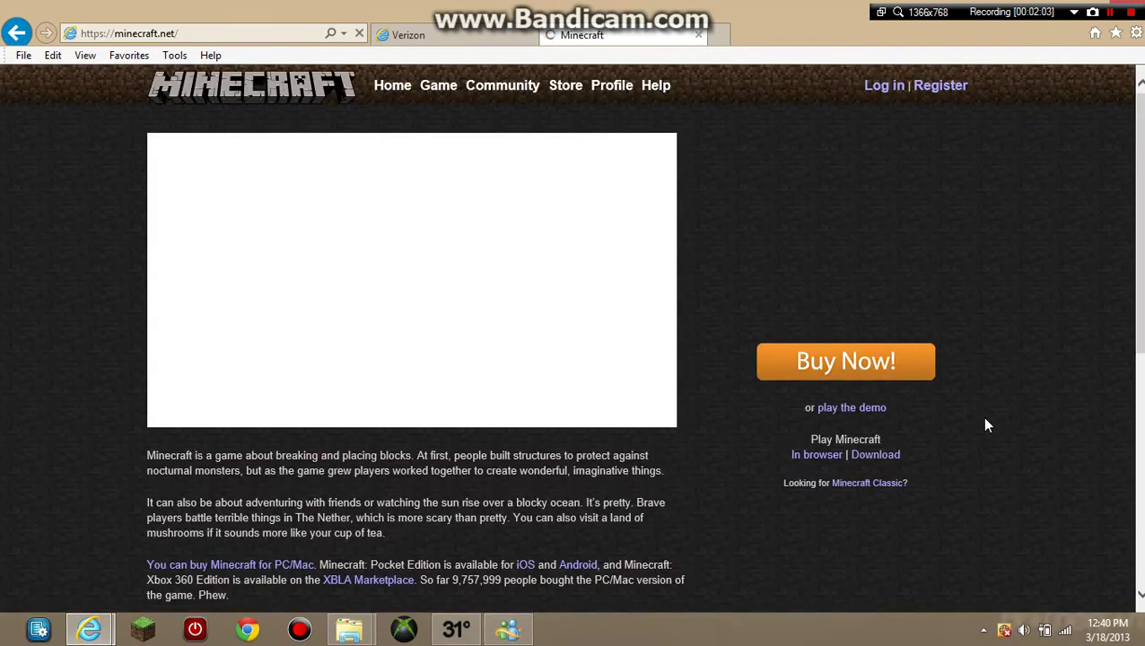
- Open the Minecraft download page and go to the Multiplayer Server section
{"action": "left_click", "coordinate": [857, 454]}
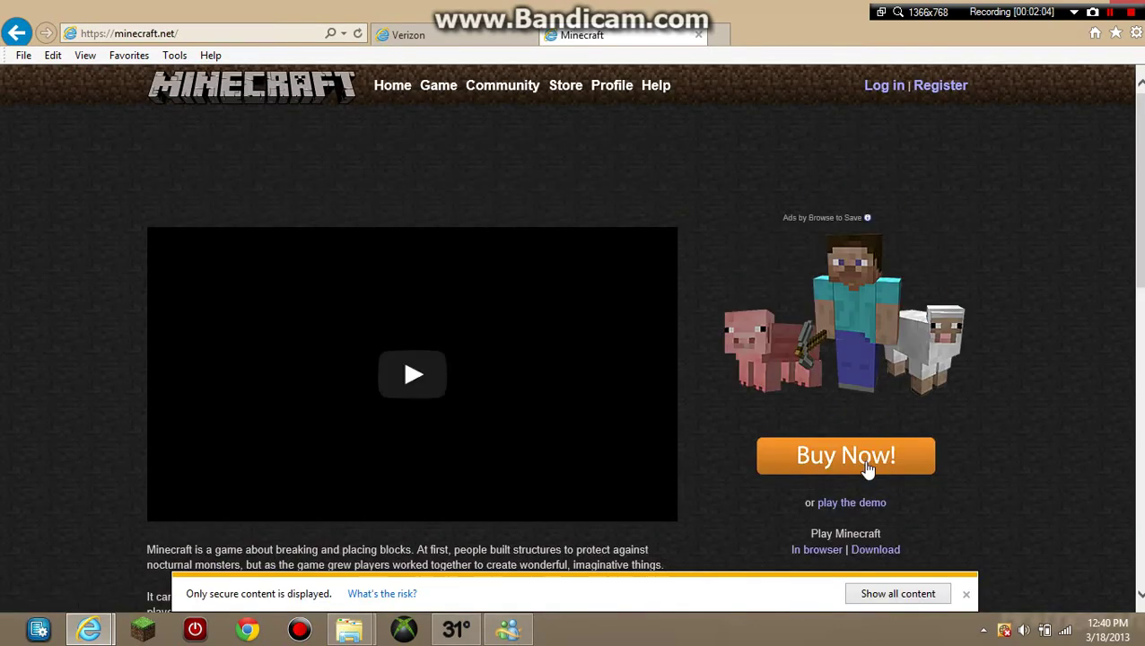
{"action": "scroll", "coordinate": [380, 302], "scroll_direction": "down", "scroll_amount": 3}
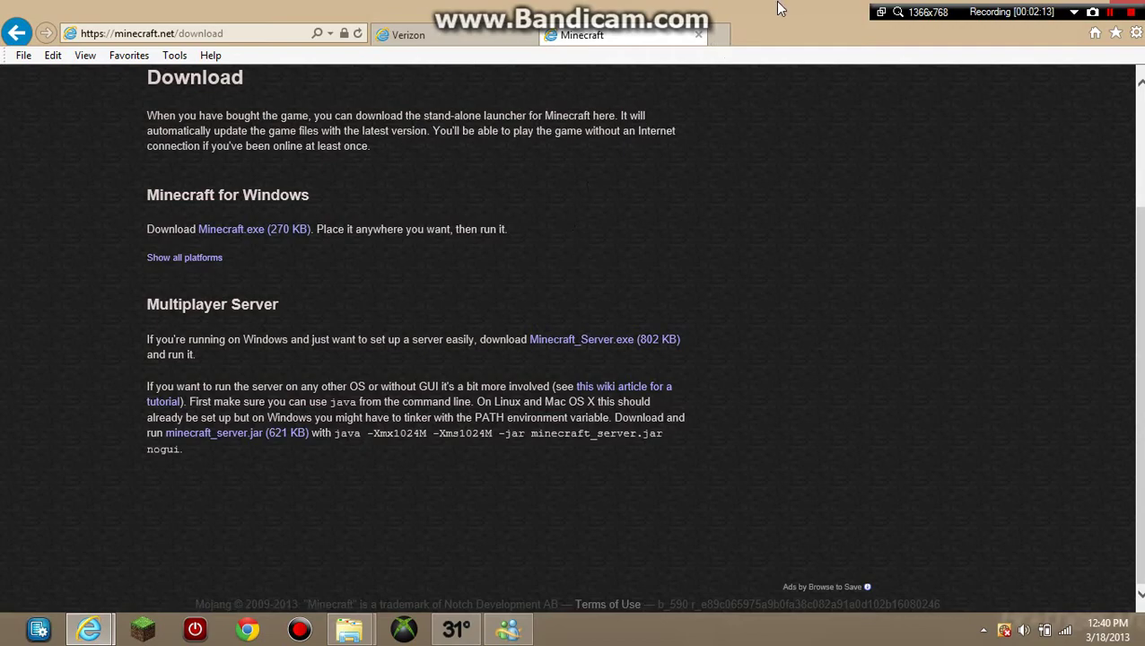
- Move the browser window aside and create a desktop folder named youtube tutorial
{"action": "left_click_drag", "start_coordinate": [778, 8], "coordinate": [242, 231]}
{"action": "right_click", "coordinate": [813, 211]}
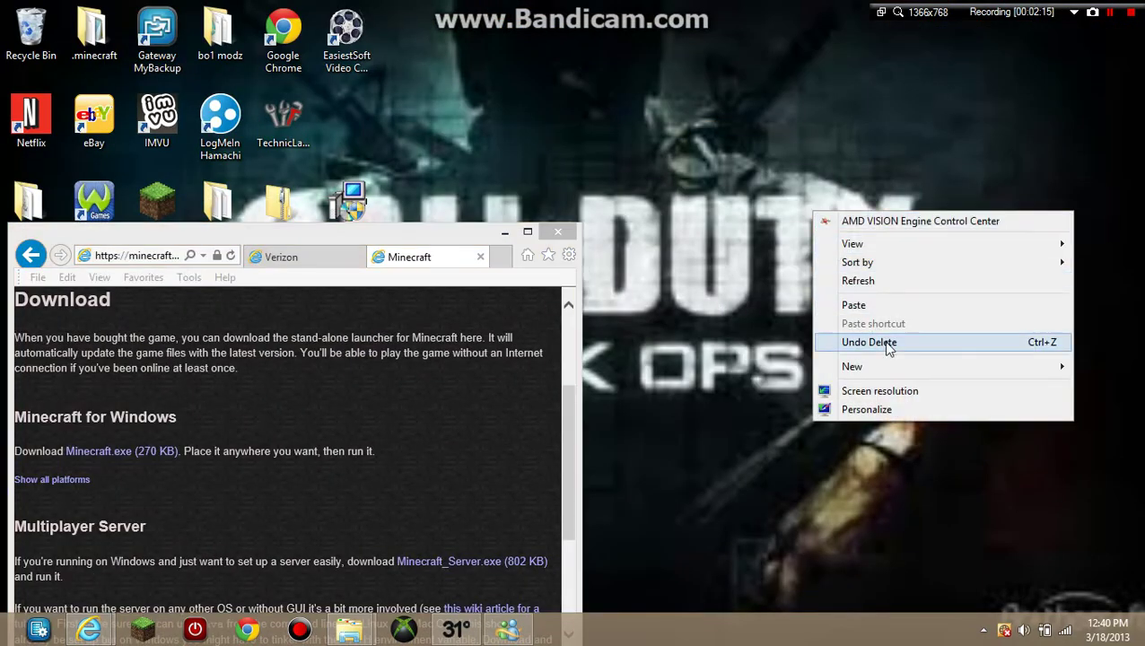
{"action": "mouse_move", "coordinate": [831, 368]}
{"action": "left_click", "coordinate": [747, 369]}
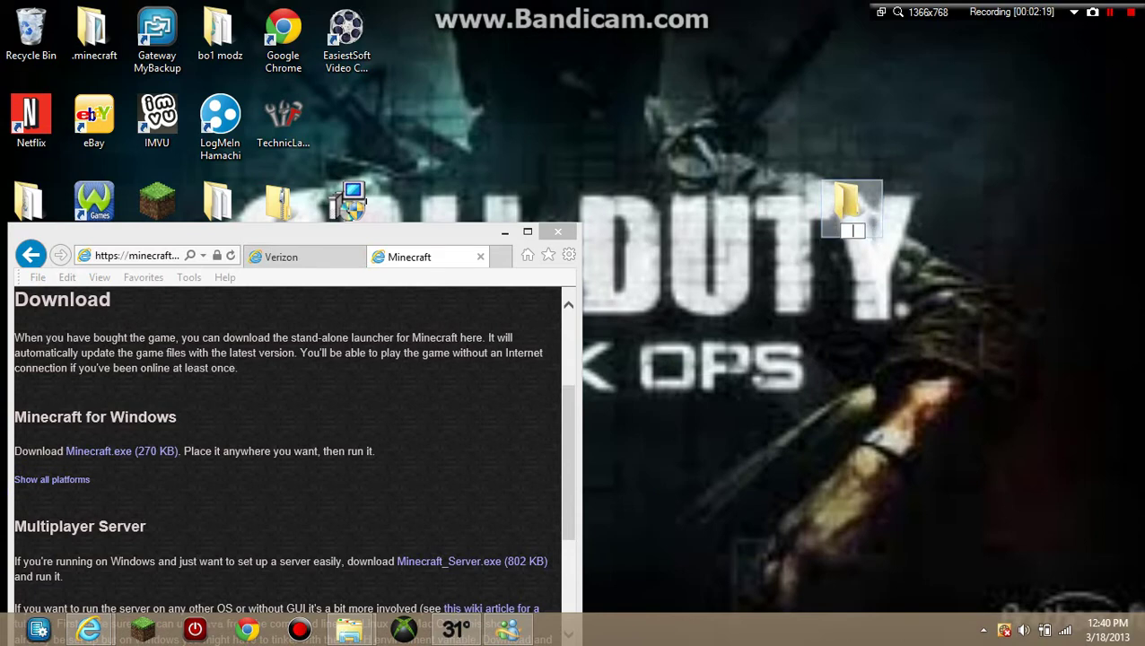
{"action": "type", "text": "youtube tutorial"}
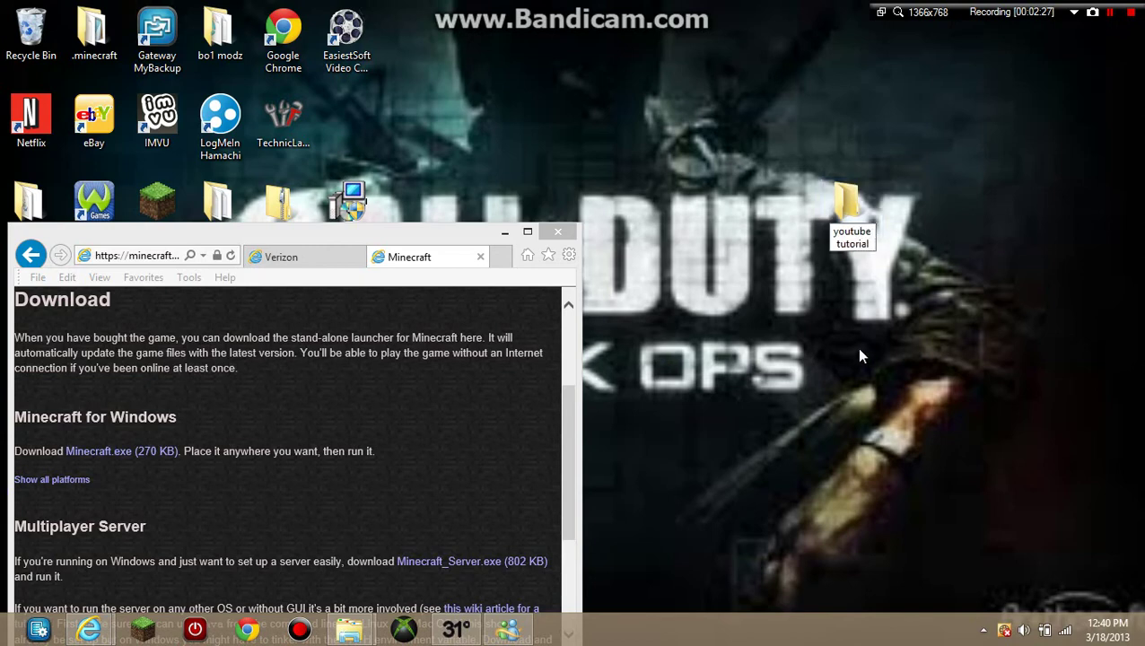
{"action": "key", "text": "Return"}
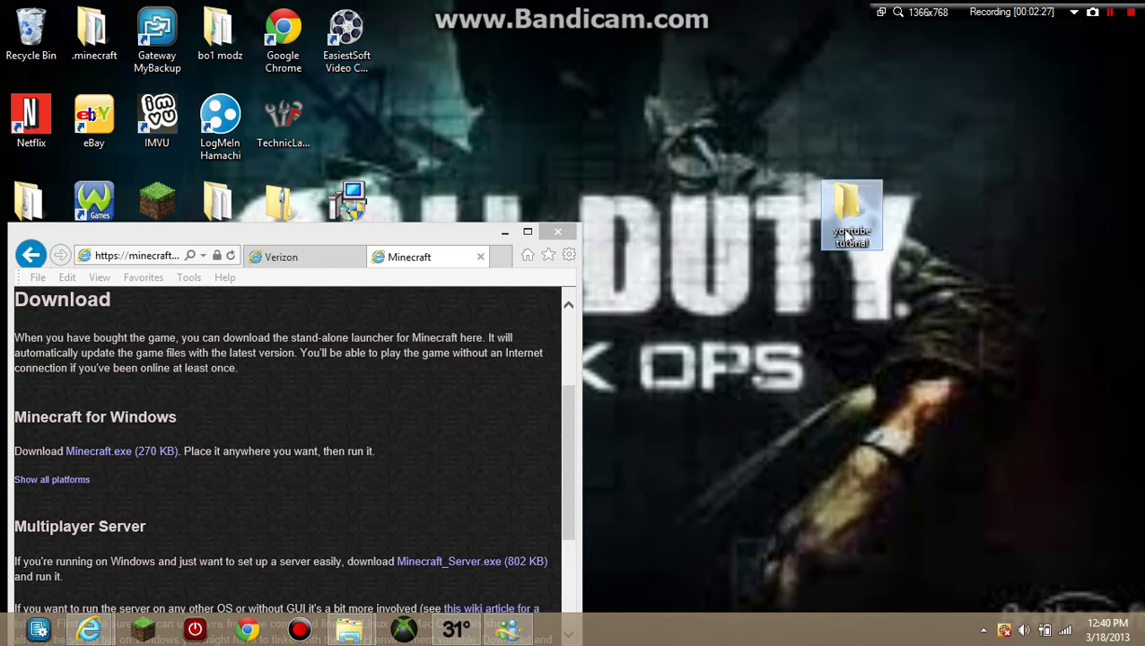
- Maximize the browser and download Minecraft_Server.exe into the youtube tutorial folder on the desktop
{"action": "left_click_drag", "start_coordinate": [436, 238], "coordinate": [536, 7]}
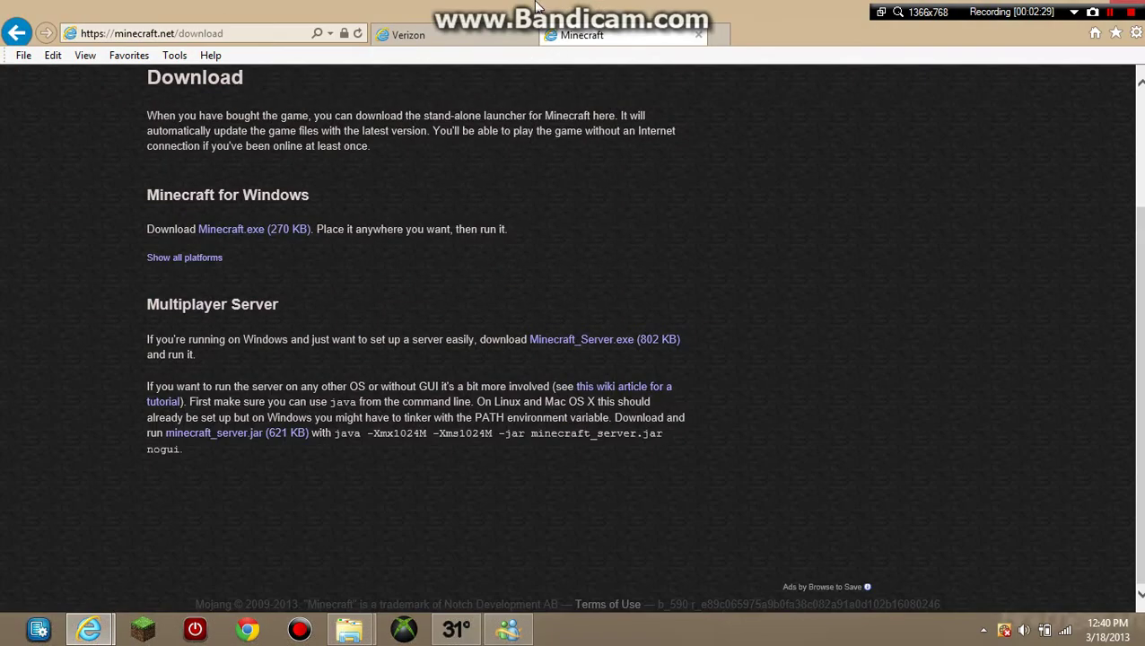
{"action": "left_click", "coordinate": [603, 342]}
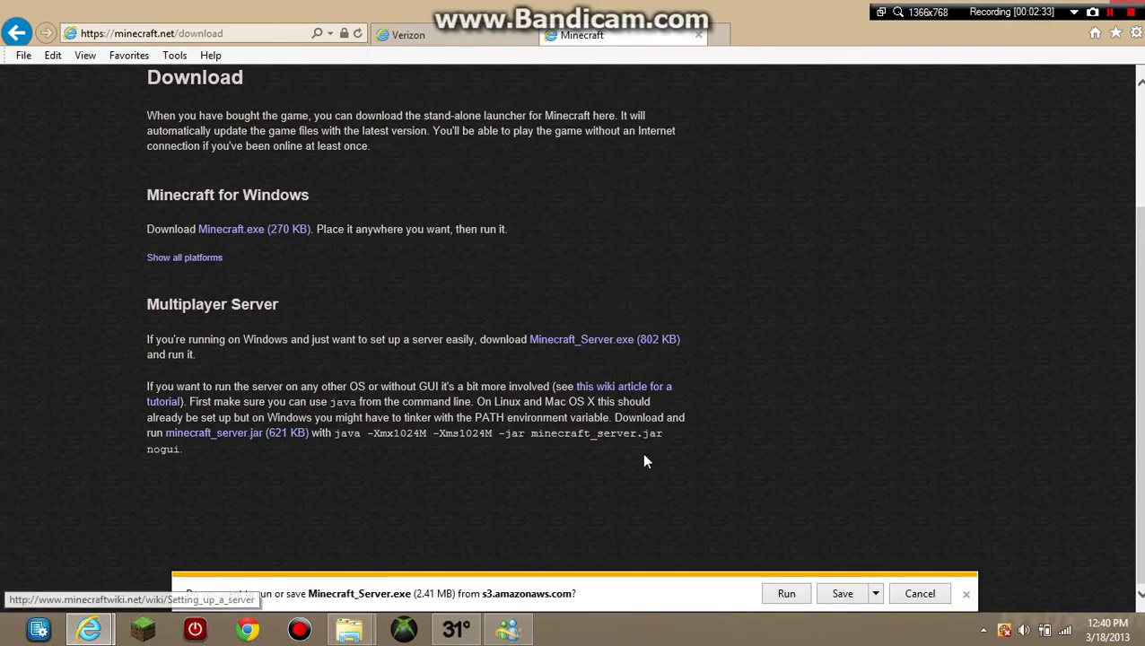
{"action": "left_click", "coordinate": [875, 594]}
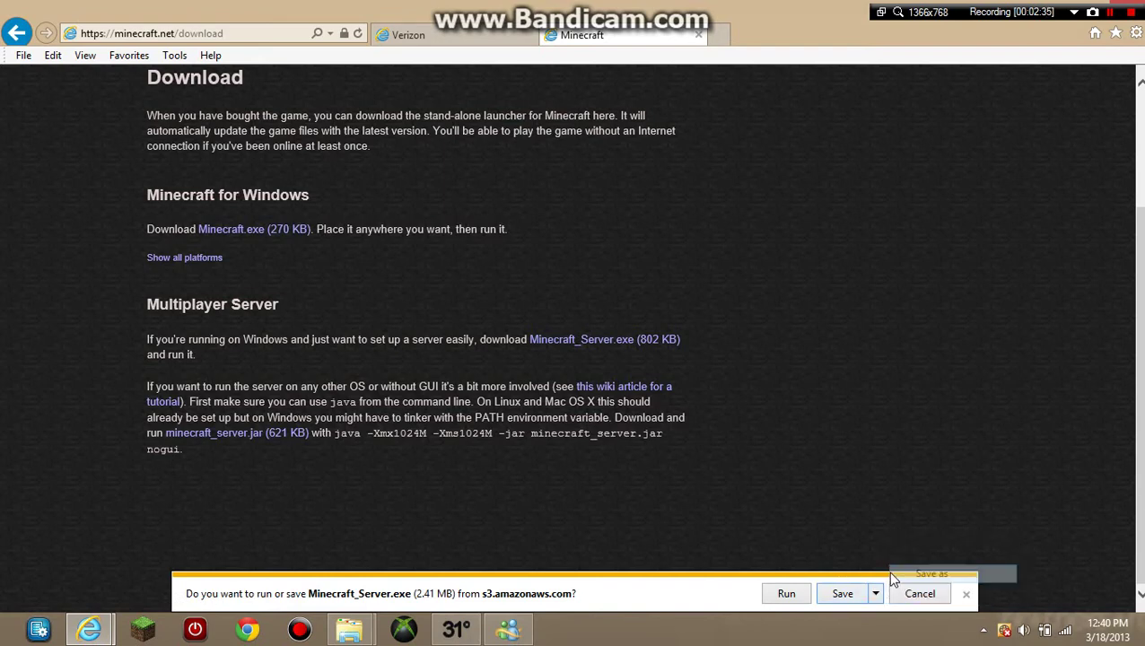
{"action": "left_click", "coordinate": [930, 574]}
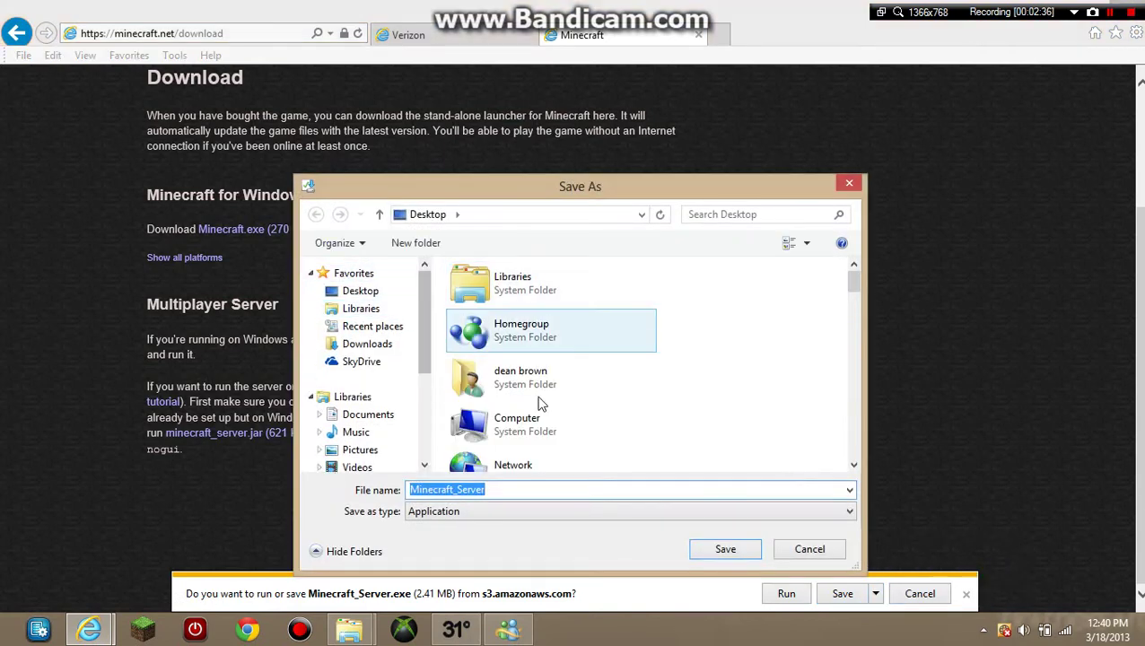
{"action": "left_click", "coordinate": [364, 291]}
{"action": "scroll", "coordinate": [365, 296], "scroll_direction": "down", "scroll_amount": 3}
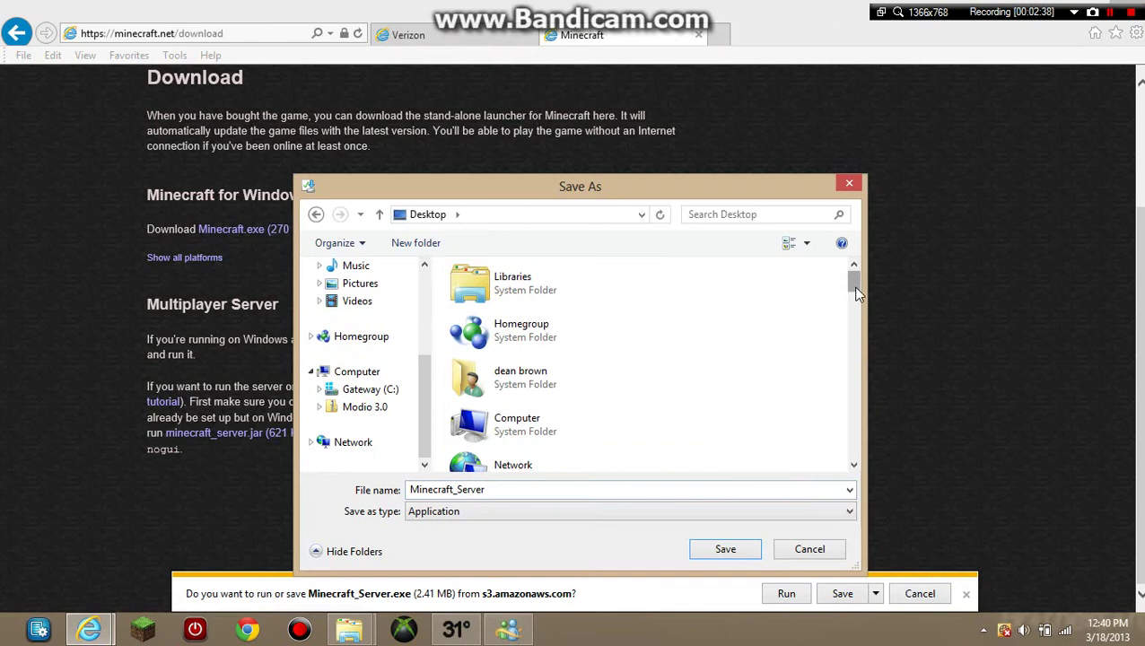
{"action": "left_click_drag", "start_coordinate": [857, 291], "coordinate": [858, 409]}
{"action": "left_click", "coordinate": [575, 415]}
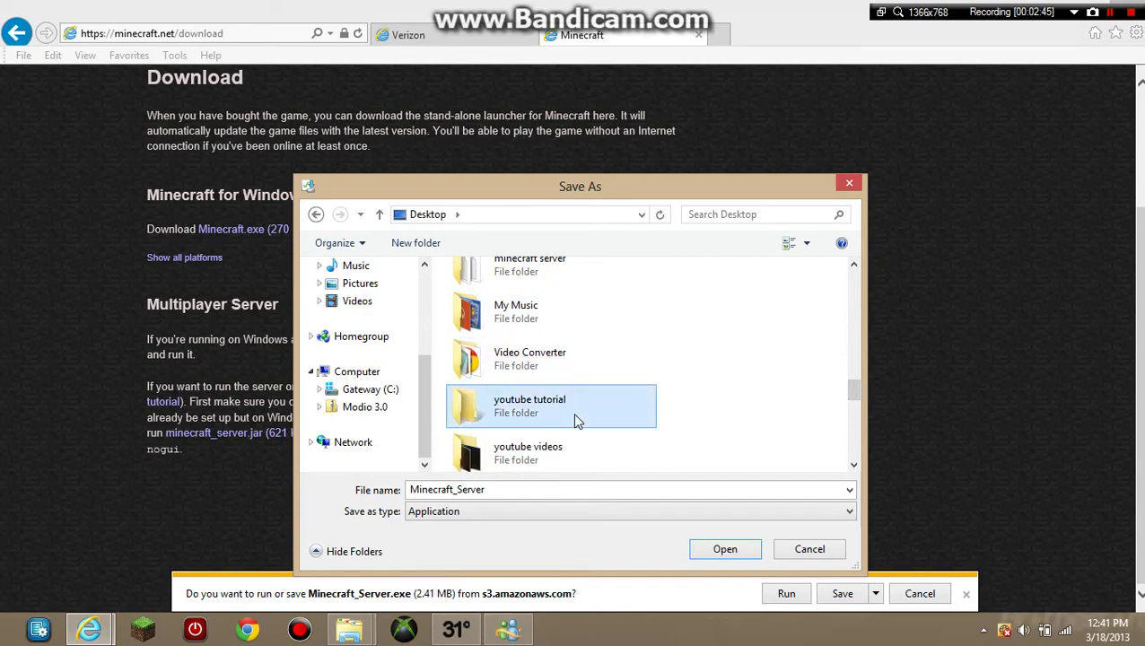
{"action": "double_click", "coordinate": [575, 414]}
{"action": "left_click", "coordinate": [722, 546]}
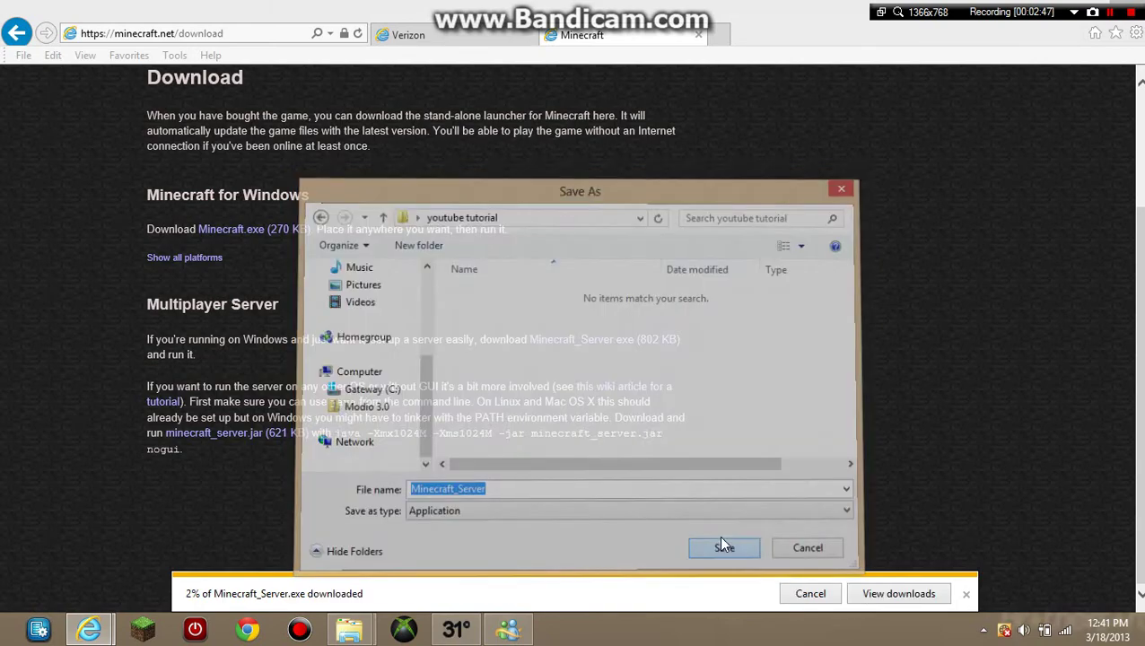
- Run Minecraft_Server from the youtube tutorial folder on the desktop, check its startup log, and minimize the server window
{"action": "left_click_drag", "start_coordinate": [858, 25], "coordinate": [858, 82]}
{"action": "left_click", "coordinate": [974, 55]}
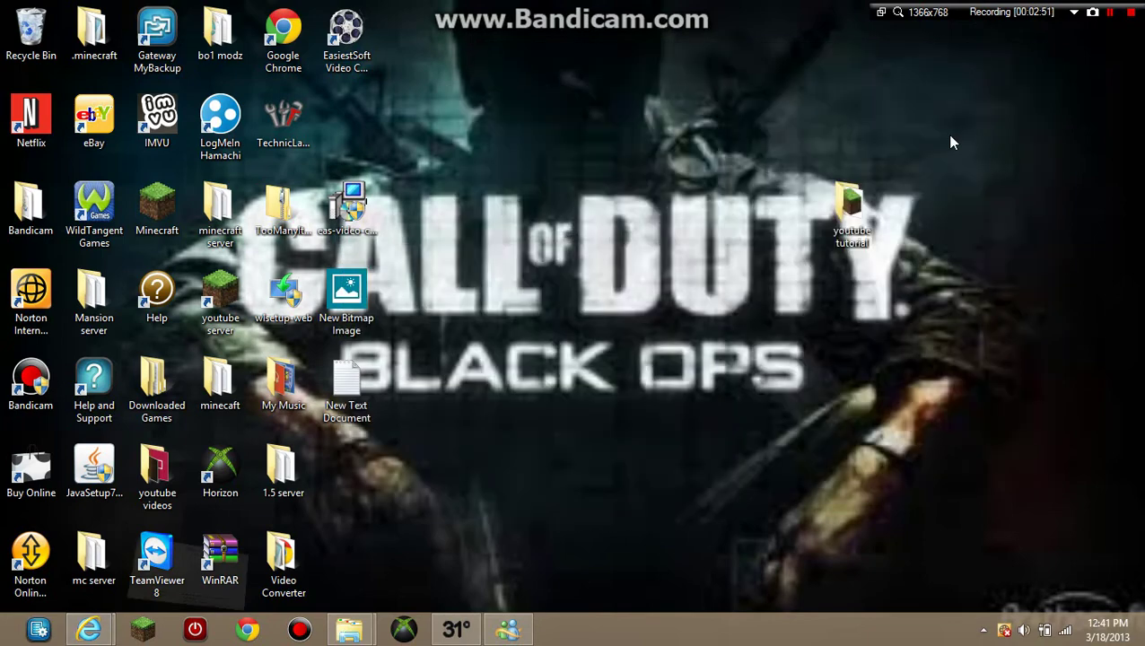
{"action": "double_click", "coordinate": [862, 201]}
{"action": "double_click", "coordinate": [835, 241]}
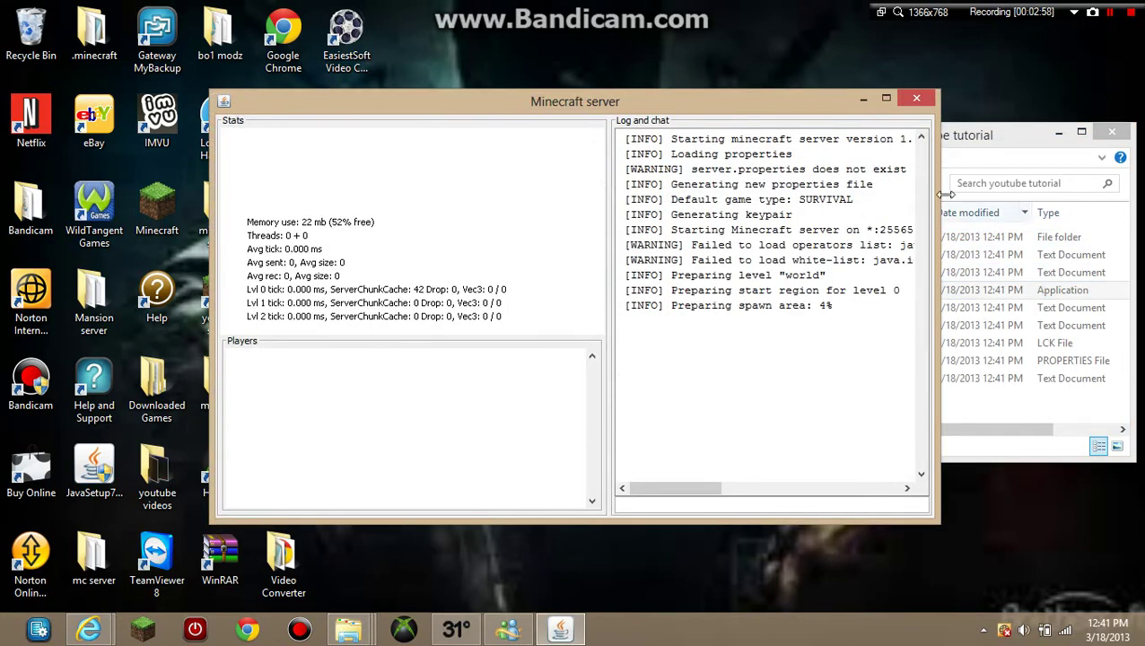
{"action": "left_click", "coordinate": [862, 96]}
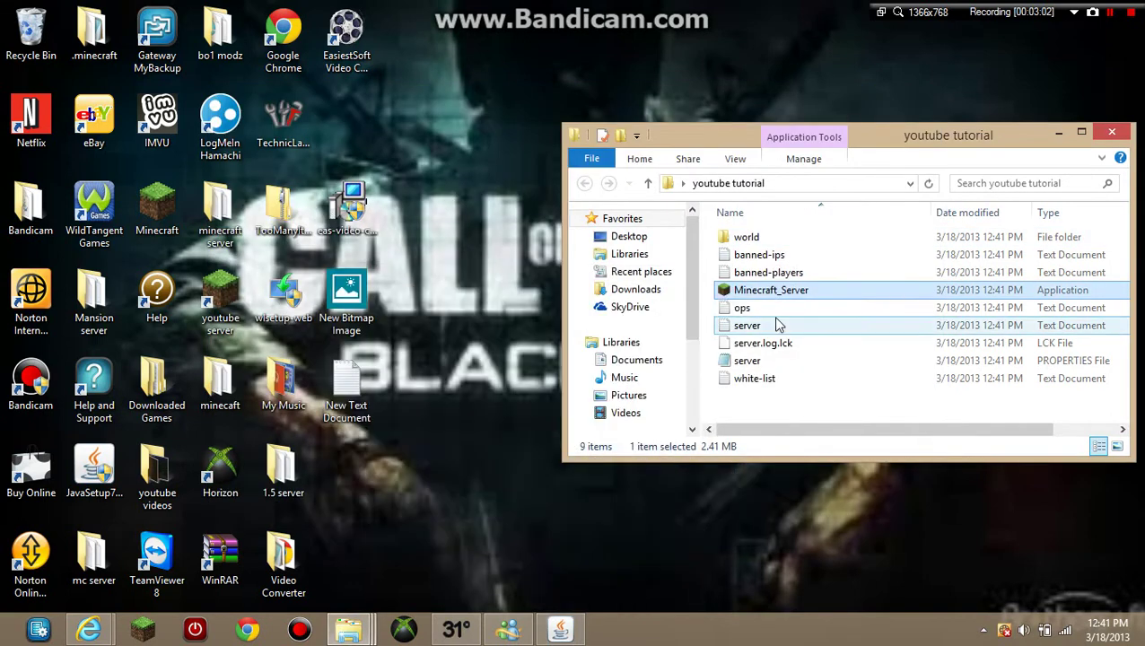
{"action": "left_click", "coordinate": [560, 630]}
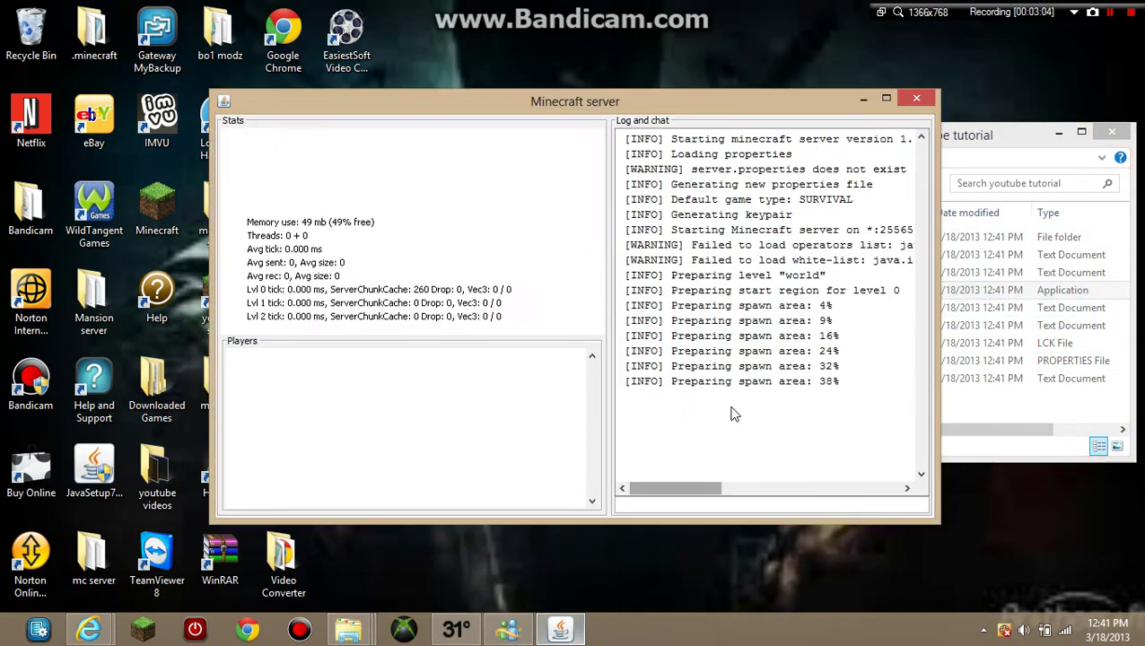
{"action": "left_click", "coordinate": [862, 98]}
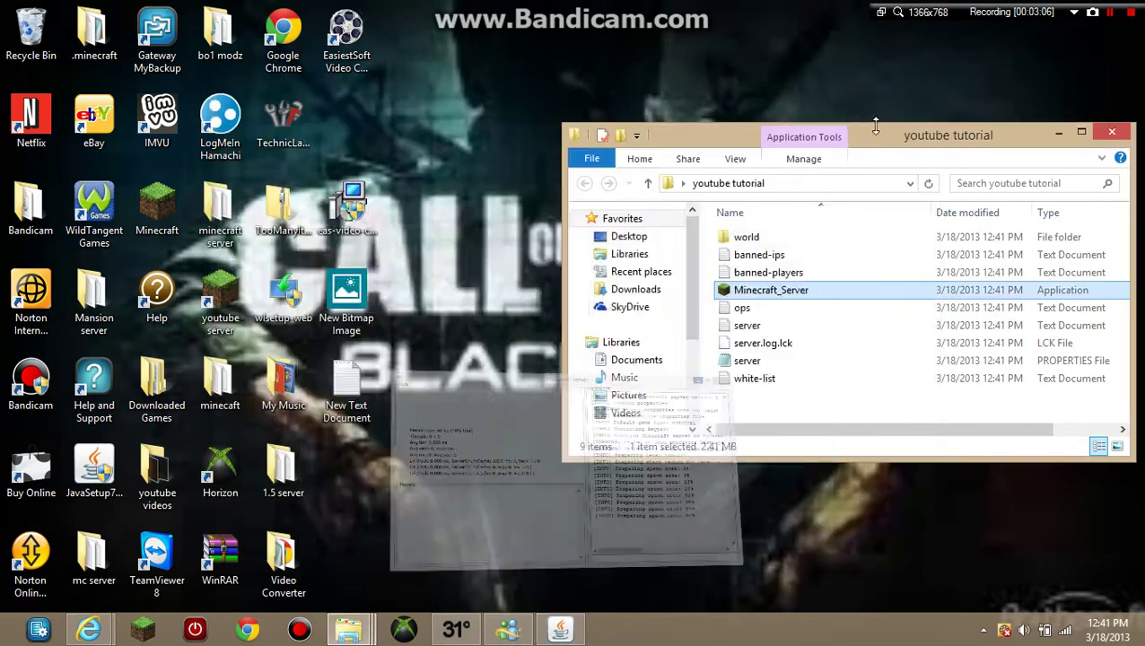
- Set server-ip to 192.168.1.31 in the server properties file, save the changes, and close it
{"action": "double_click", "coordinate": [762, 363]}
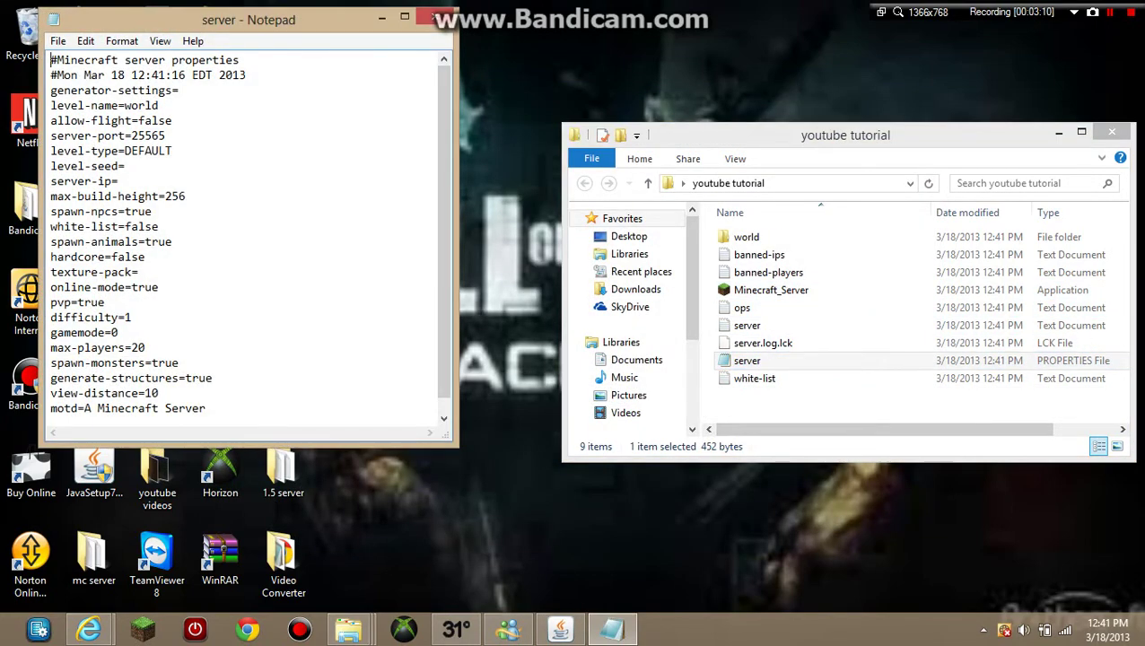
{"action": "left_click", "coordinate": [160, 196]}
{"action": "type", "text": "1.31"}
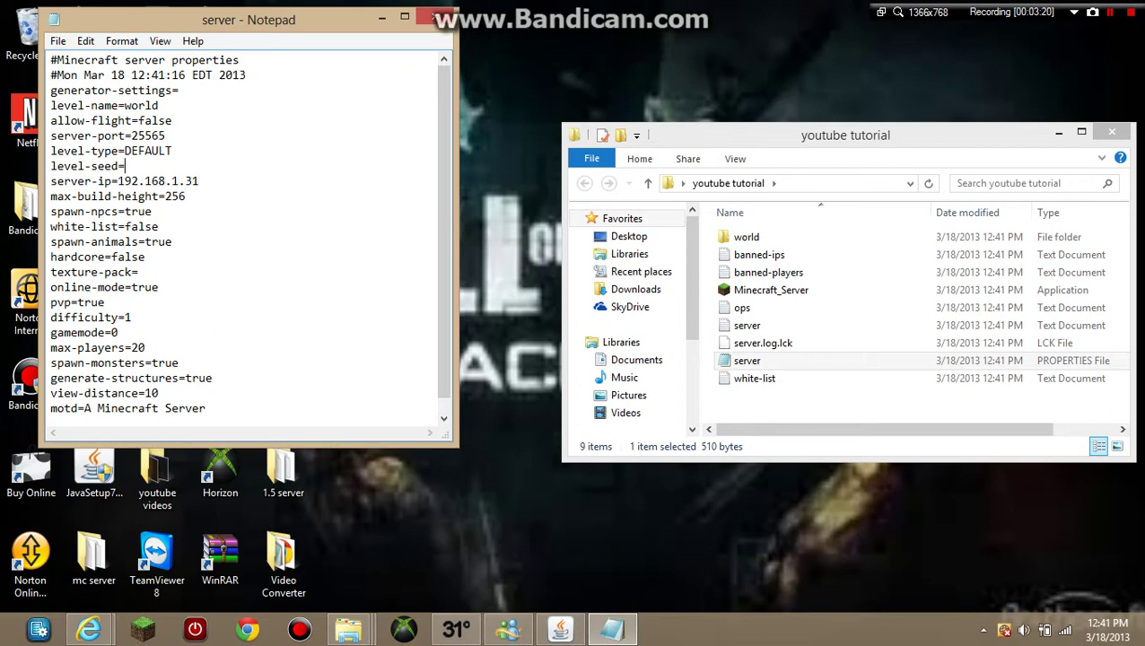
{"action": "left_click", "coordinate": [179, 90]}
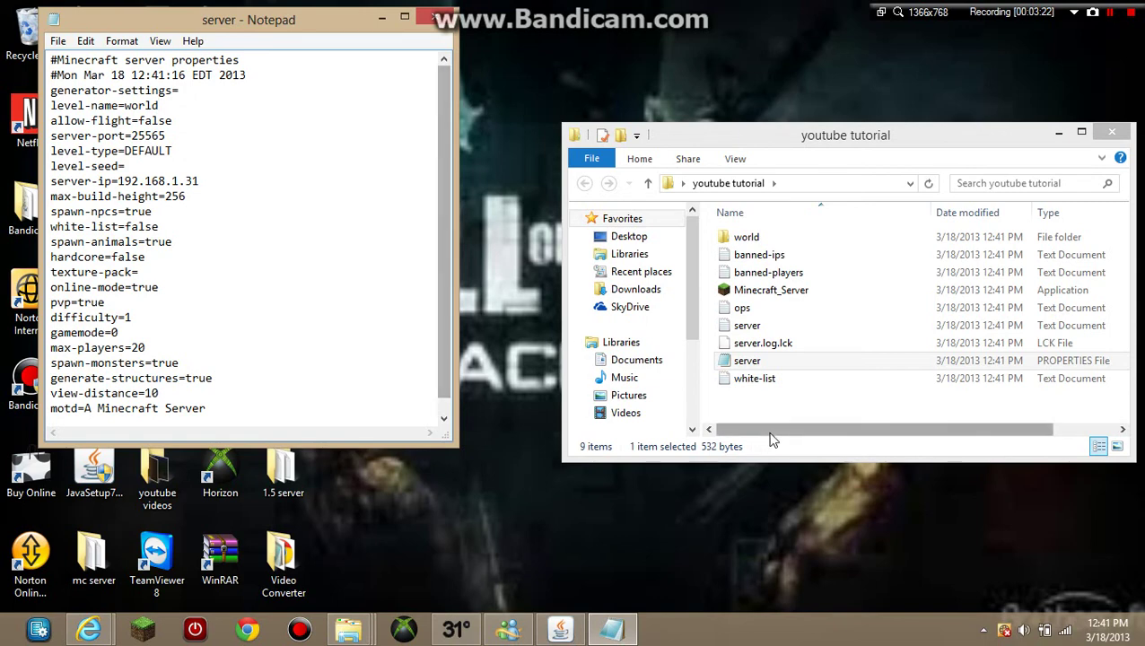
{"action": "left_click", "coordinate": [437, 17]}
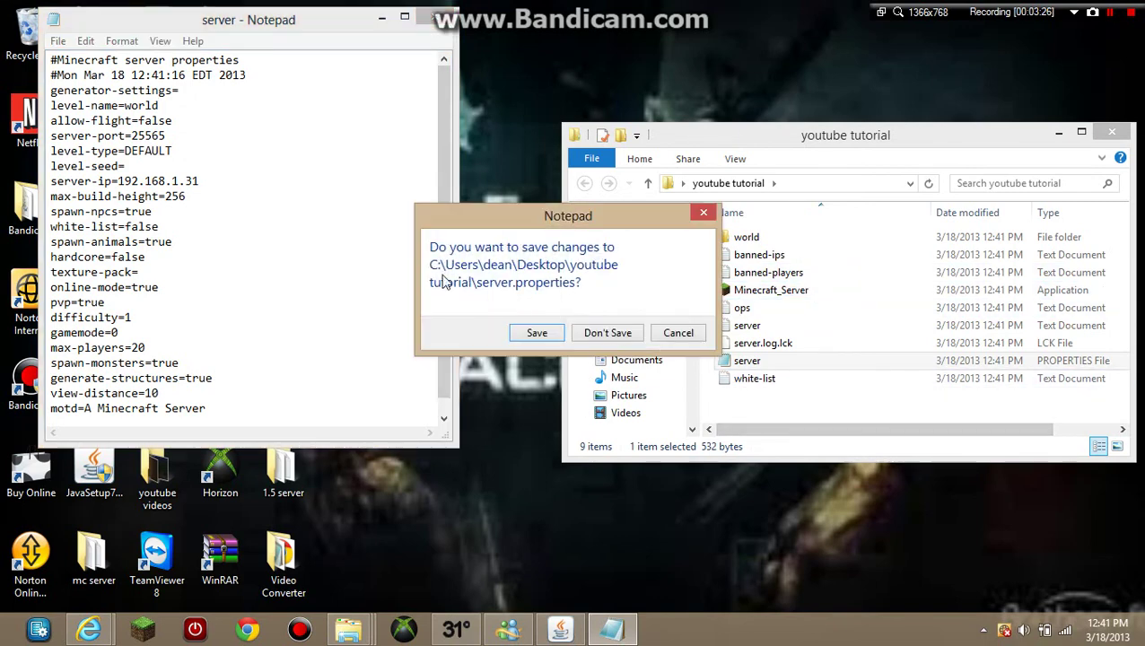
{"action": "left_click", "coordinate": [518, 334]}
- Add the player's username to the ops text file, save it, and close it
{"action": "double_click", "coordinate": [763, 309]}
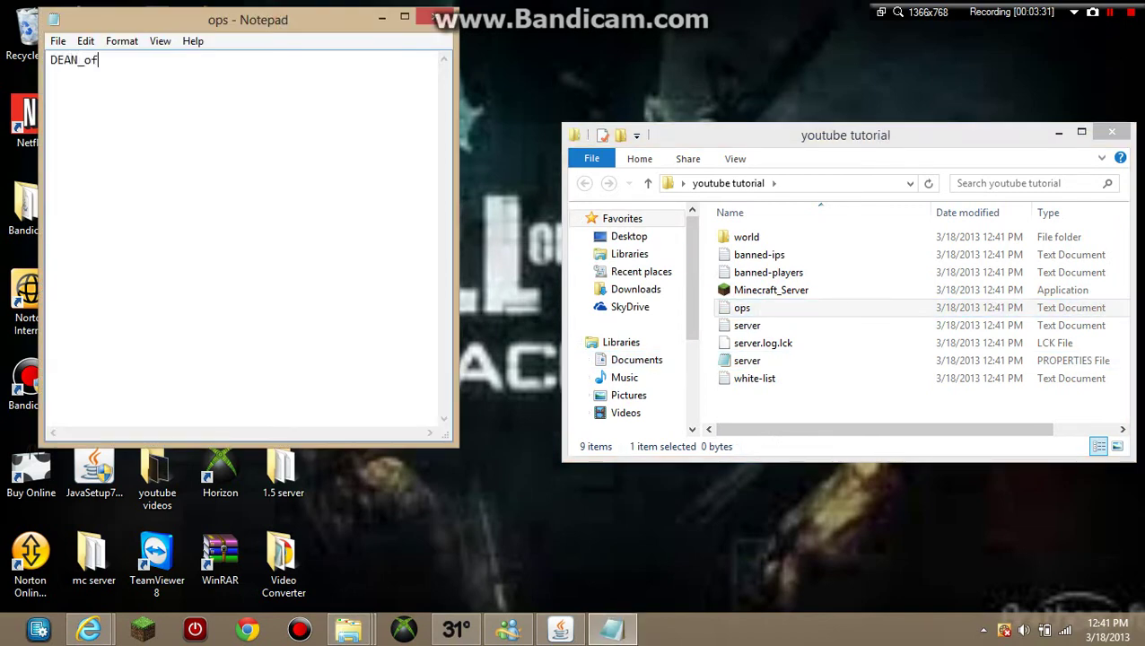
{"action": "left_click", "coordinate": [437, 17]}
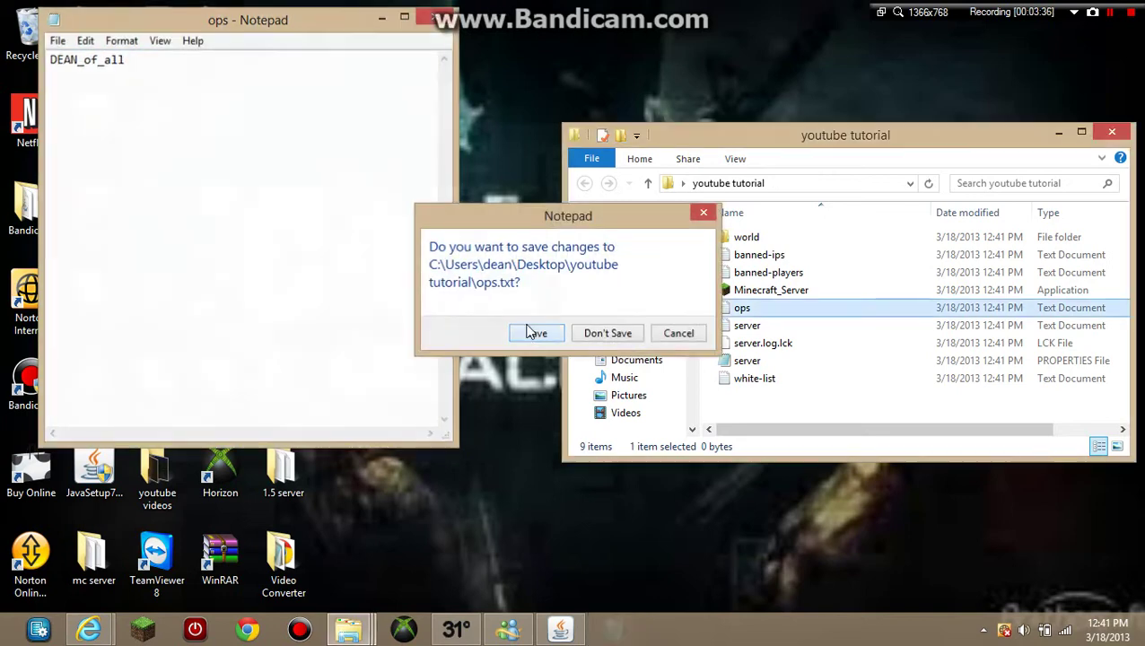
{"action": "left_click", "coordinate": [536, 333]}
- Launch a new Minecraft_Server instance and close the previously running server window
{"action": "double_click", "coordinate": [826, 294]}
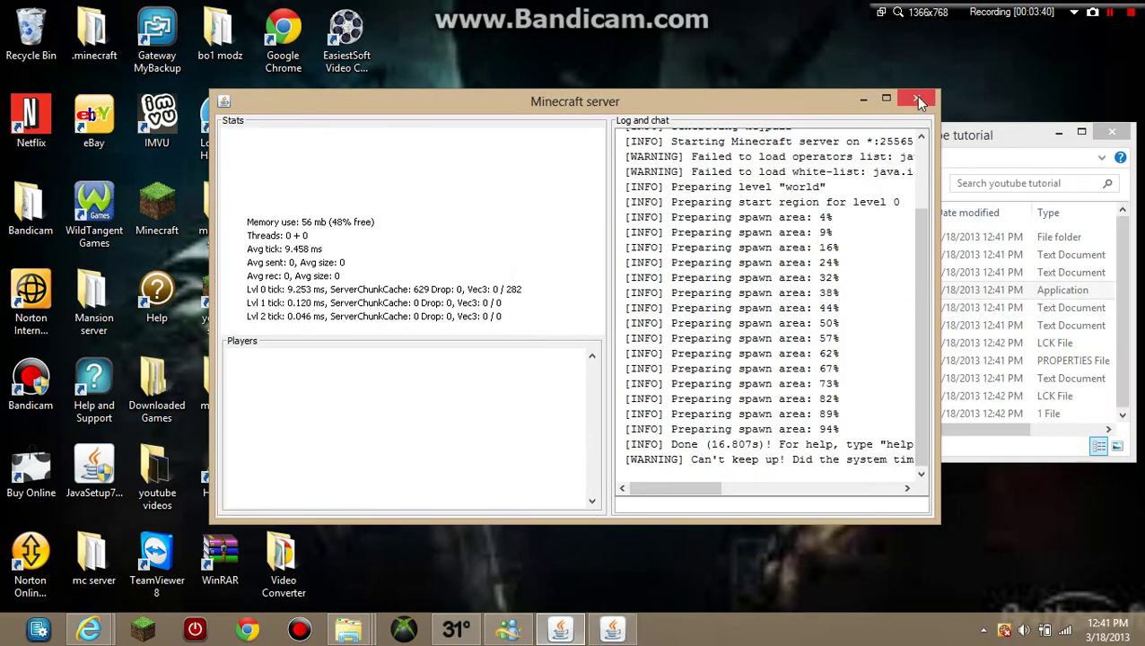
{"action": "left_click", "coordinate": [614, 630]}
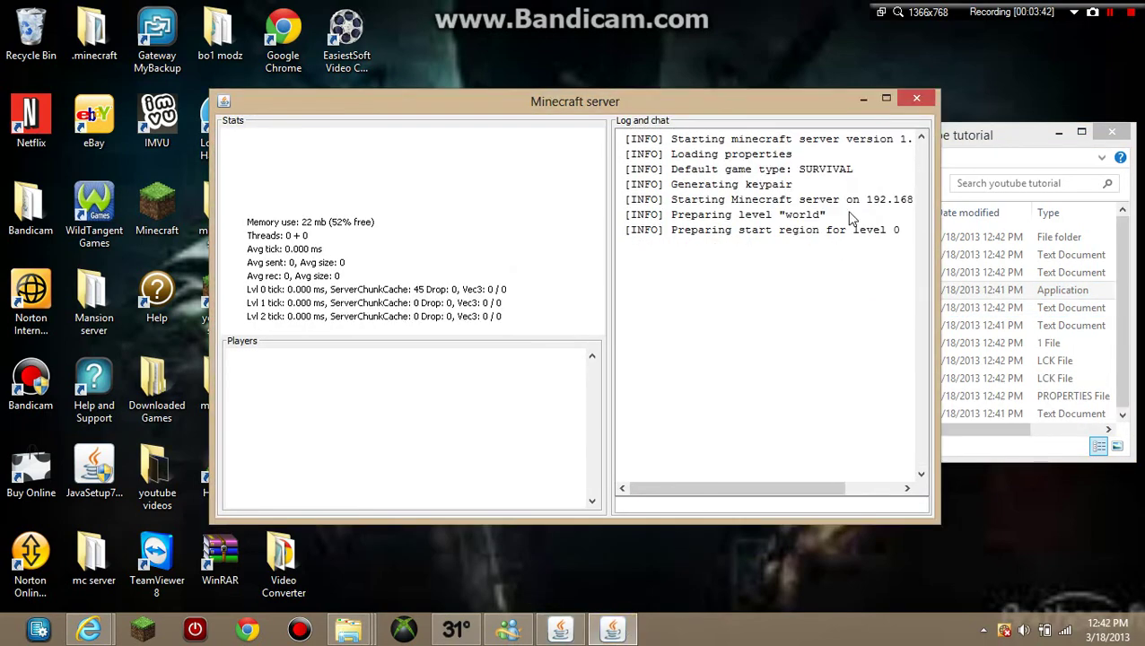
{"action": "left_click", "coordinate": [579, 633]}
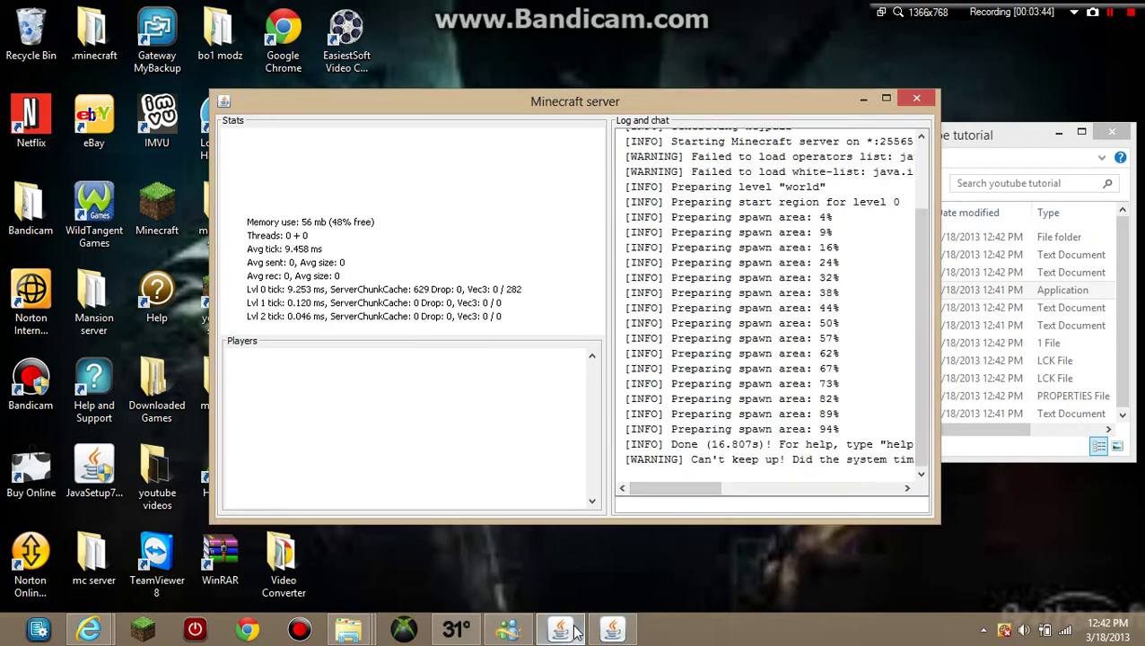
{"action": "left_click", "coordinate": [916, 98]}
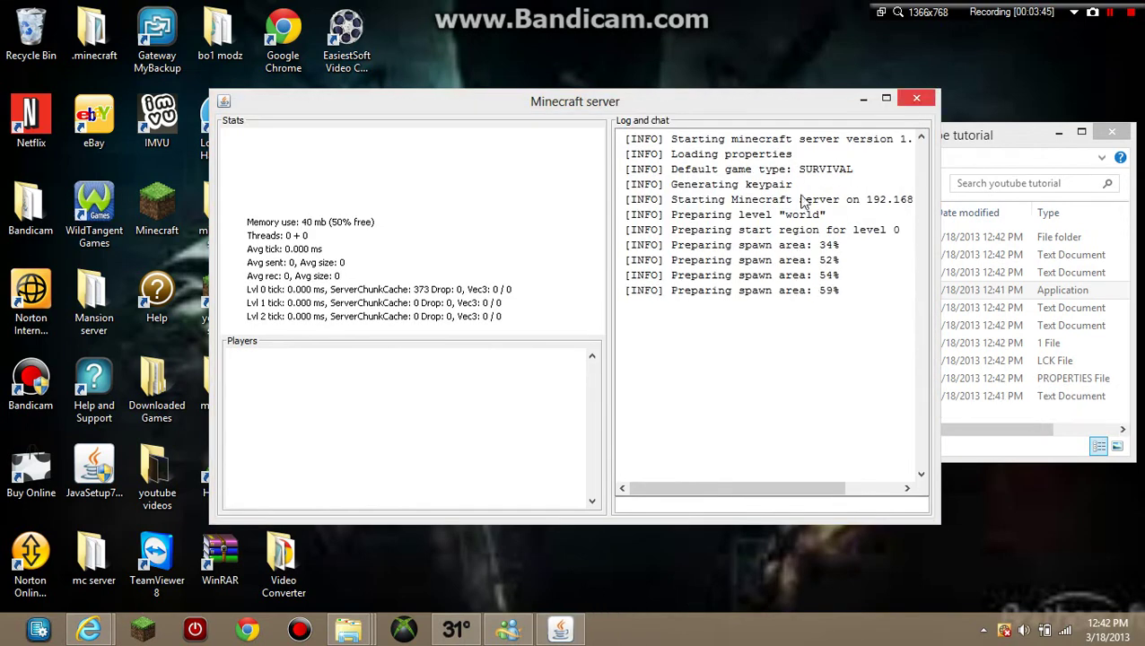
- Start the Minecraft game, log in with the remembered account, and move the game window up
{"action": "left_click", "coordinate": [861, 99]}
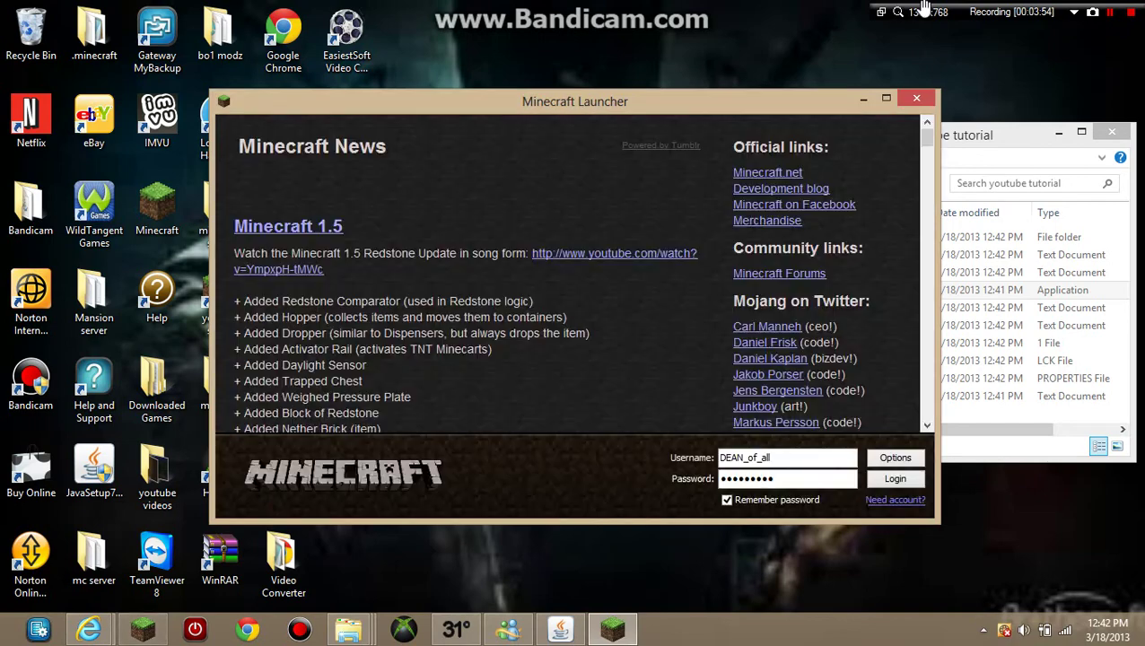
{"action": "left_click", "coordinate": [886, 484]}
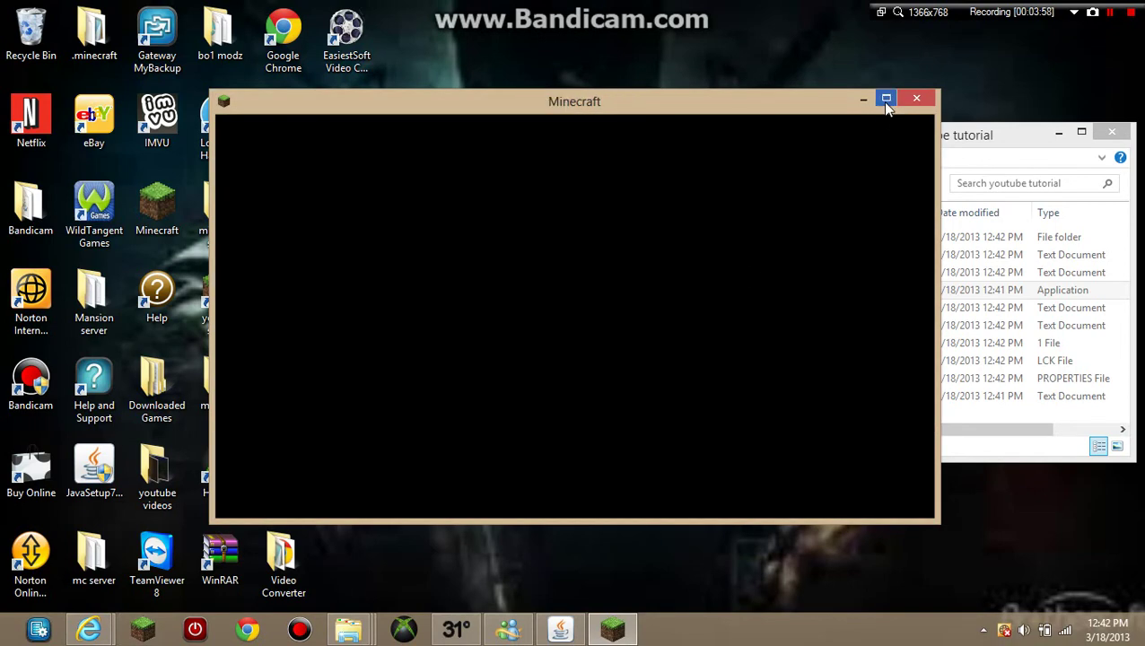
{"action": "left_click_drag", "start_coordinate": [767, 106], "coordinate": [610, 2]}
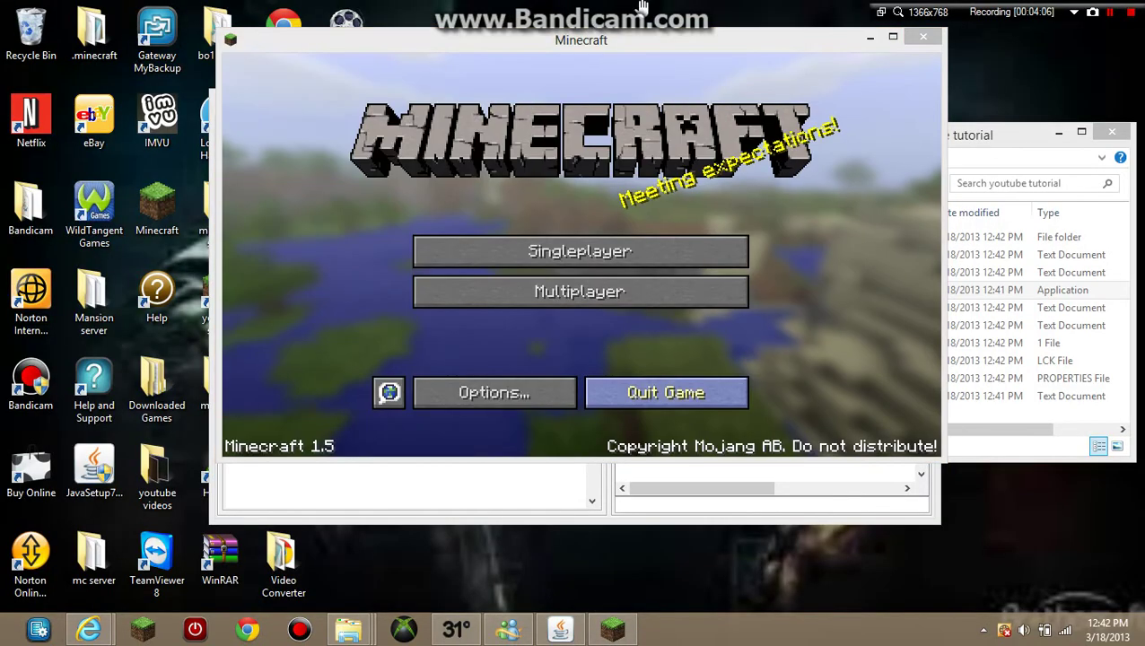
- Join the multiplayer server listed as Minecraft Server at 192.168.1.31
{"action": "left_click", "coordinate": [619, 294]}
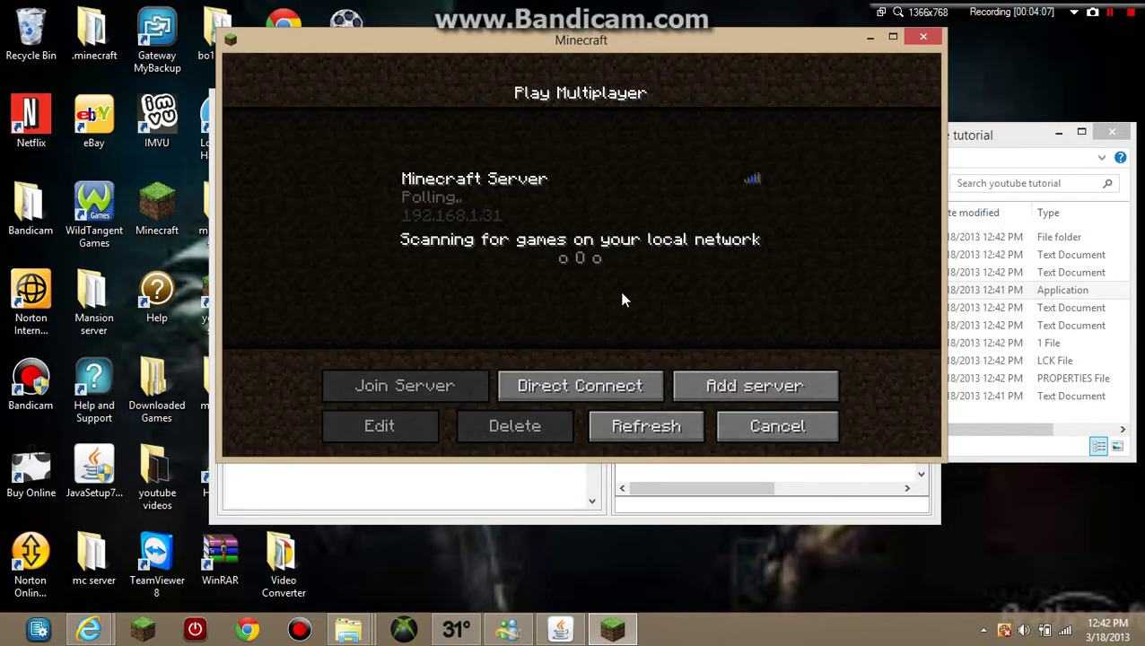
{"action": "left_click", "coordinate": [613, 220]}
{"action": "left_click", "coordinate": [420, 391]}
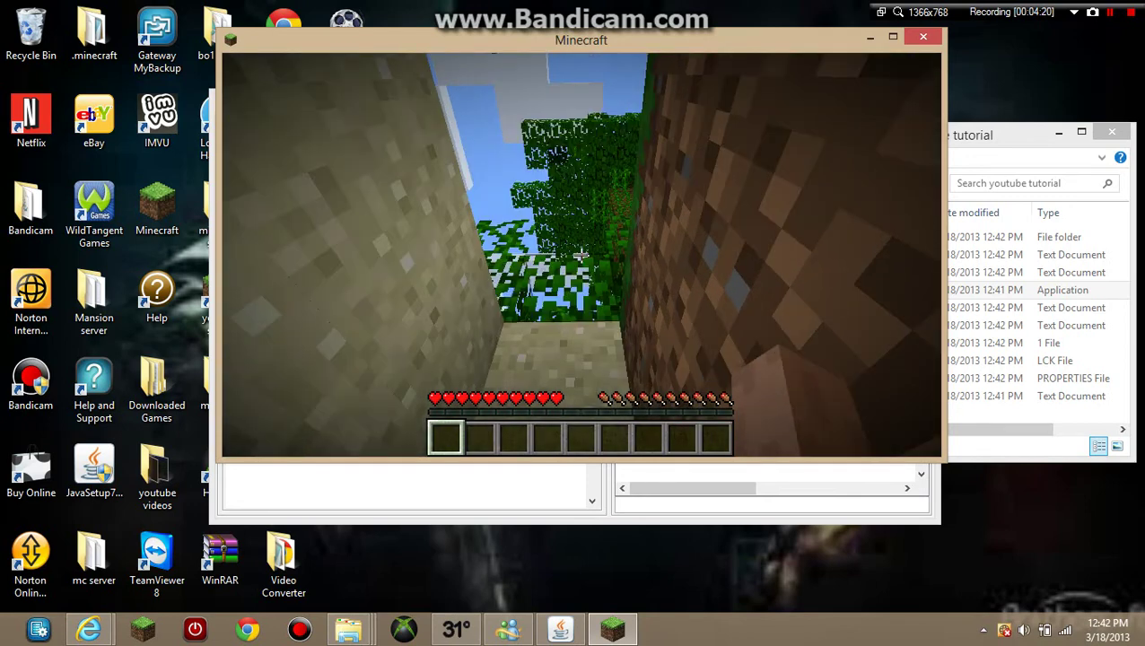
- Switch the player to Creative mode from the inventory screen and return to the game world
{"action": "key", "text": "space"}
{"action": "key", "text": "space"}
{"action": "key", "text": "Escape"}
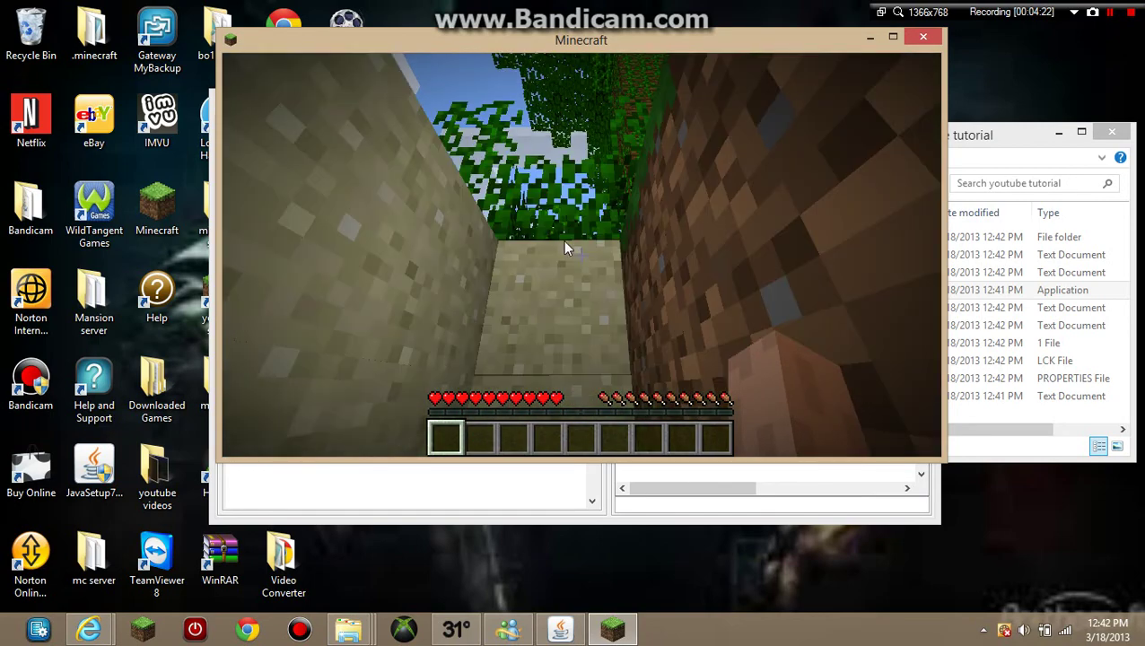
{"action": "key", "text": "e"}
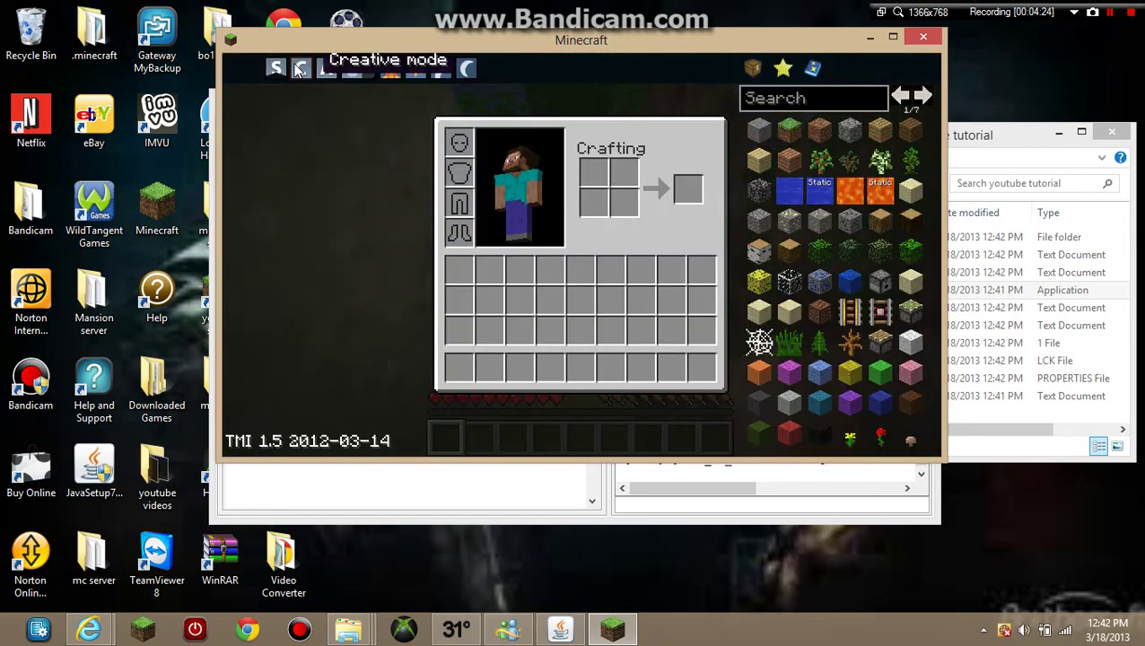
{"action": "left_click", "coordinate": [301, 69]}
{"action": "key", "text": "e"}
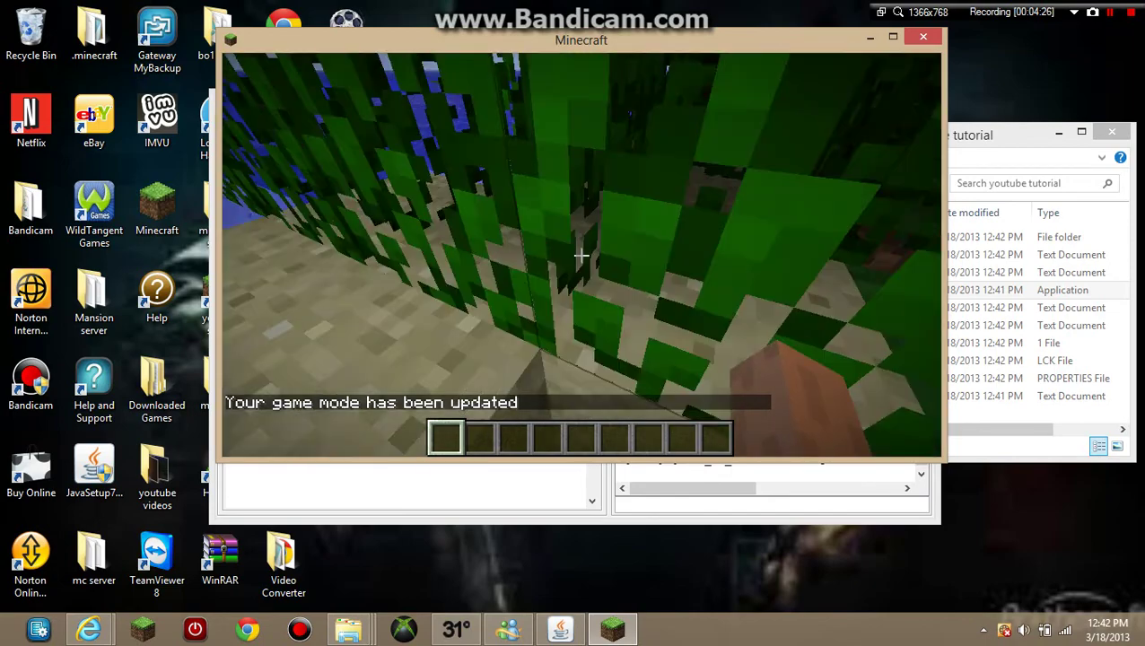
- Start flying, explore the jungle and shoreline around the spawn area, and pause the game
{"action": "key", "text": "space"}
{"action": "key", "text": "space"}
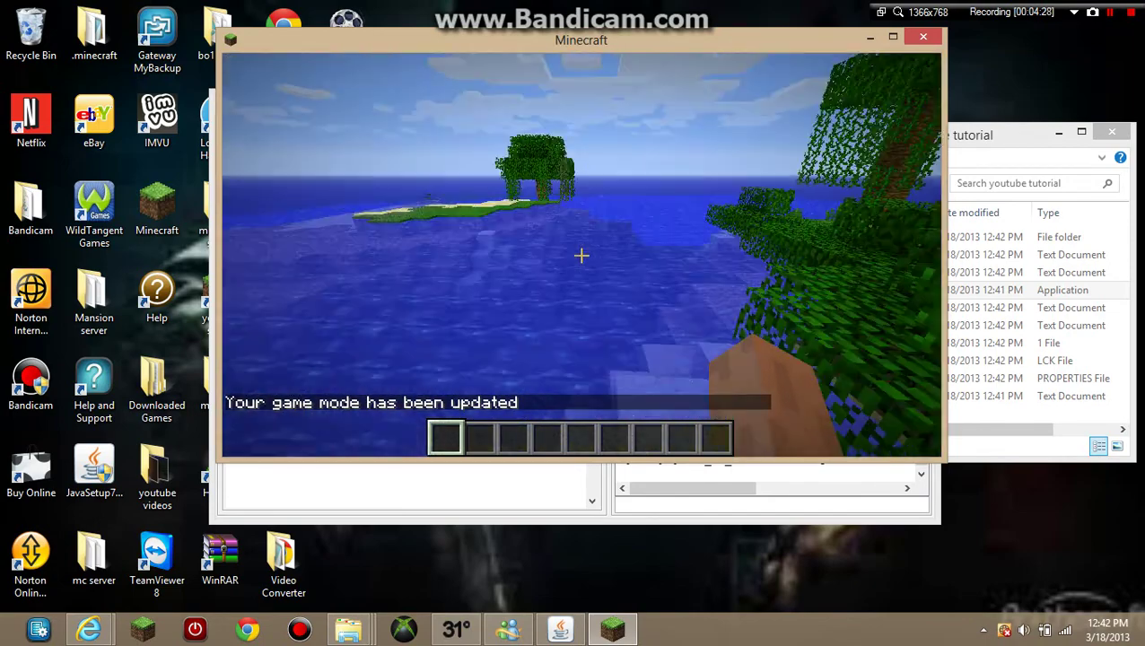
{"action": "key", "text": "w"}
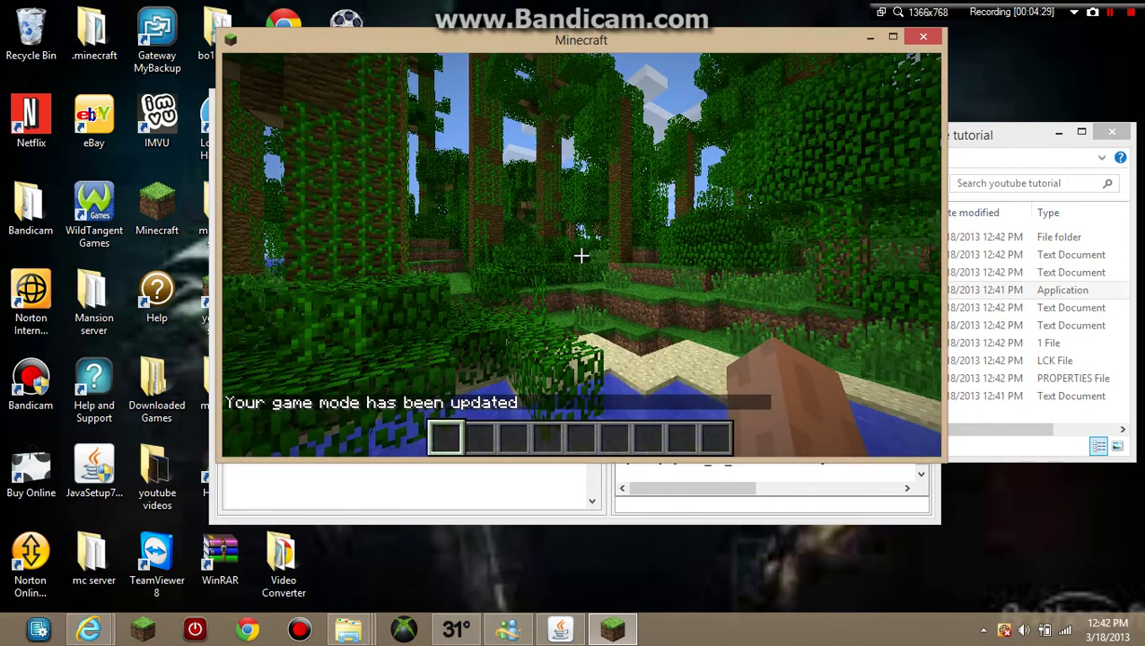
{"action": "key", "text": "w"}
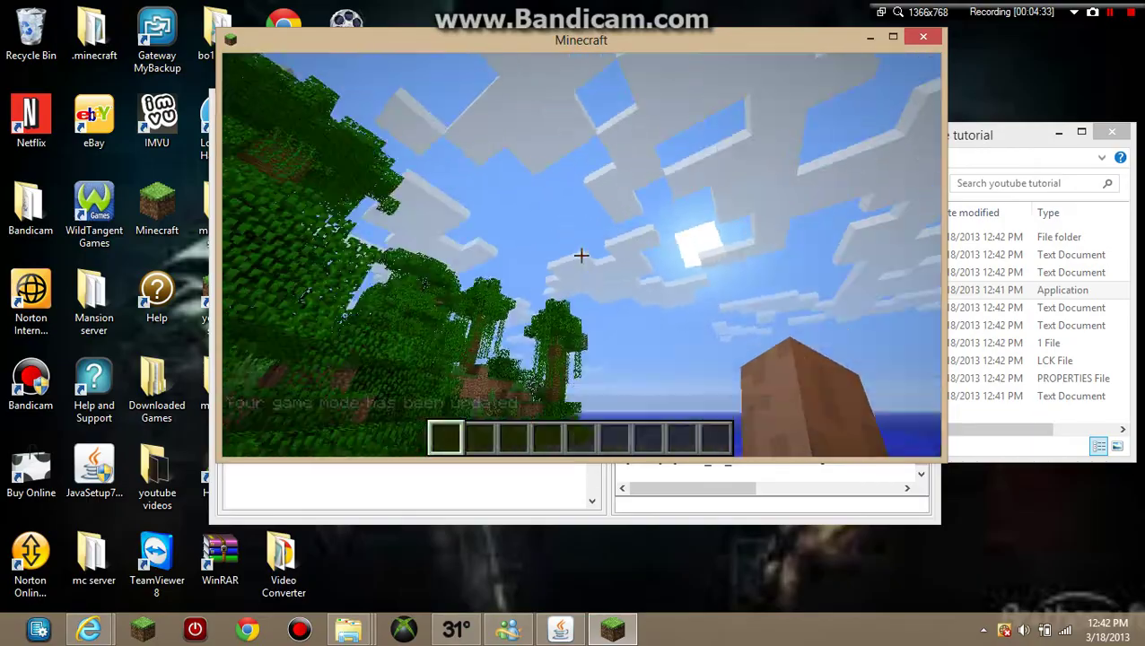
{"action": "key", "text": "w"}
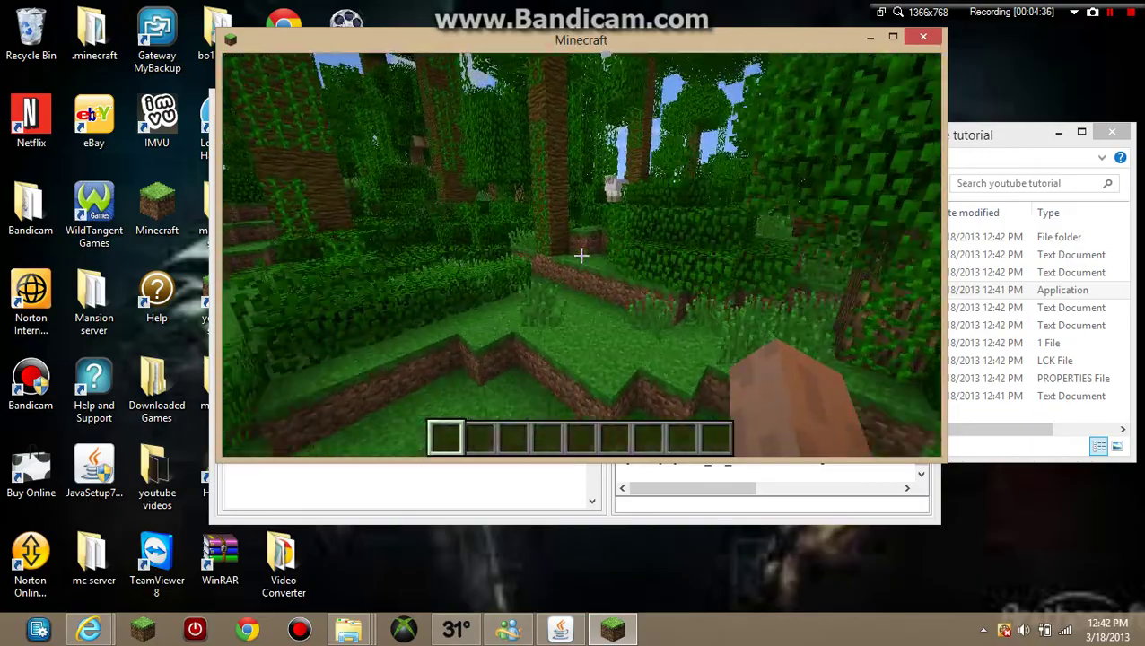
{"action": "key", "text": "Escape"}
{"action": "mouse_move", "coordinate": [1137, 16]}
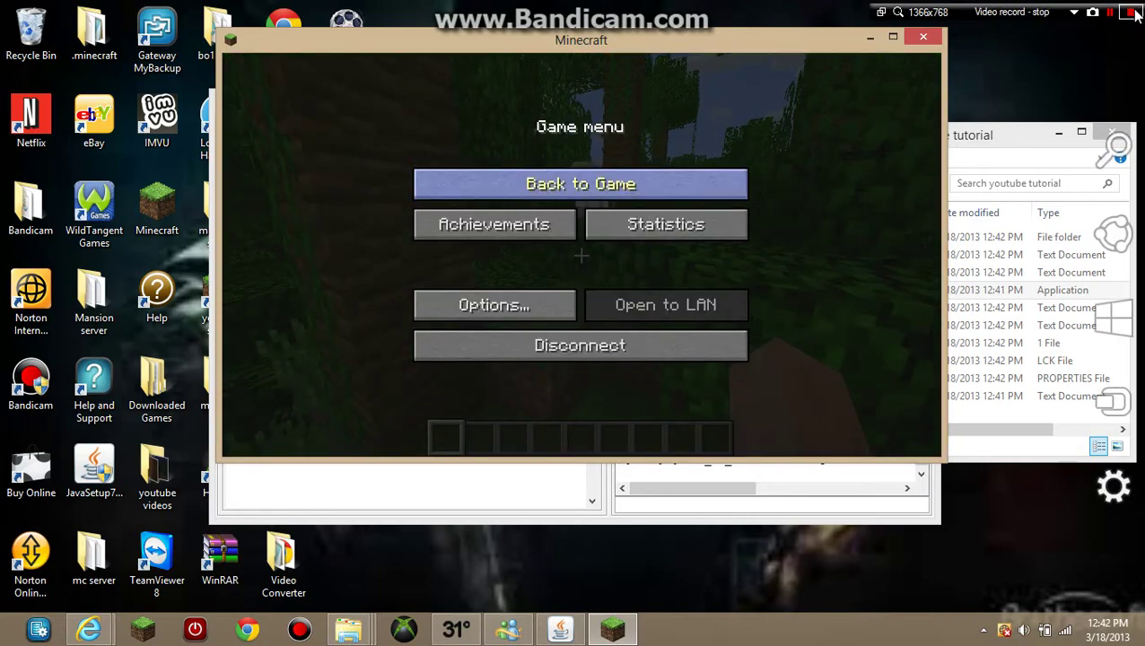